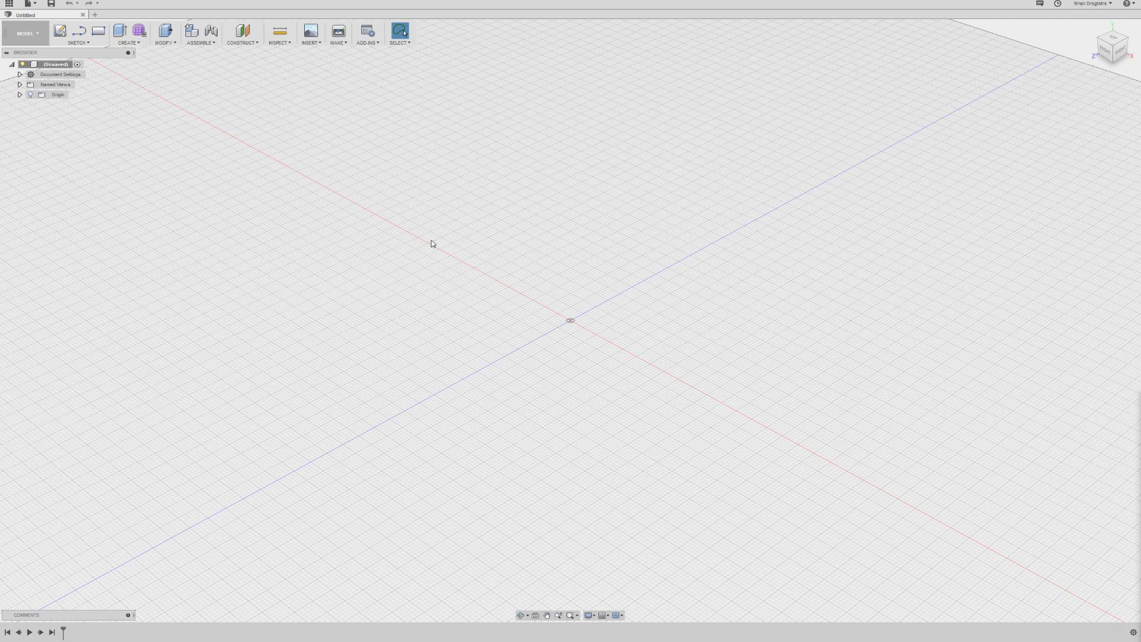
# - Add a new component under the root design and name it Led Holder
pyautogui.rightClick(61, 66)
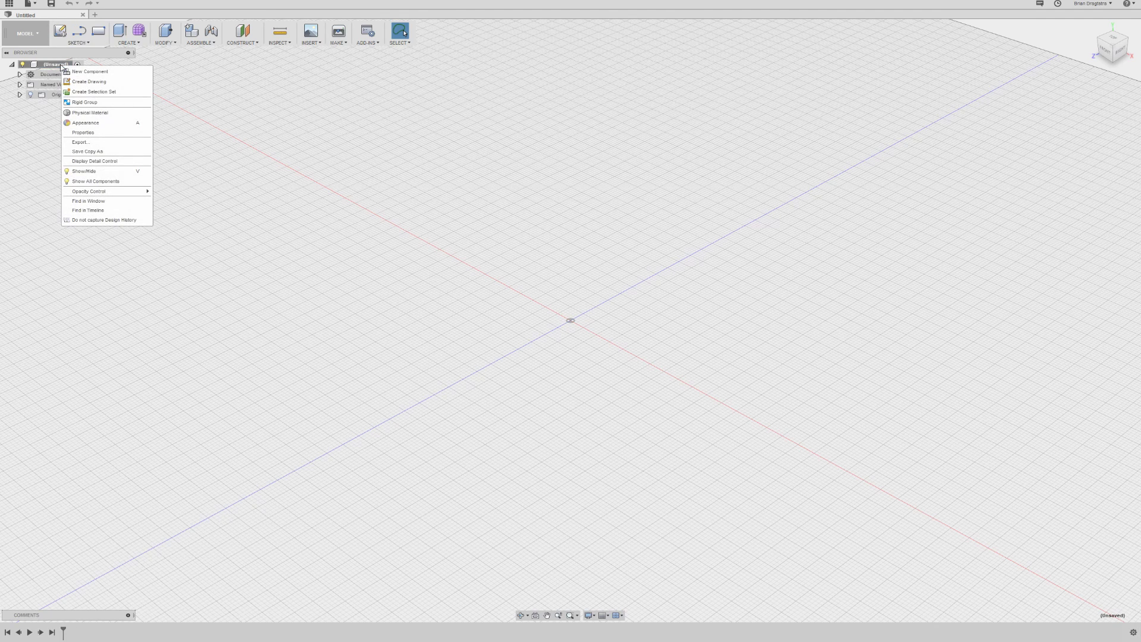
pyautogui.click(100, 73)
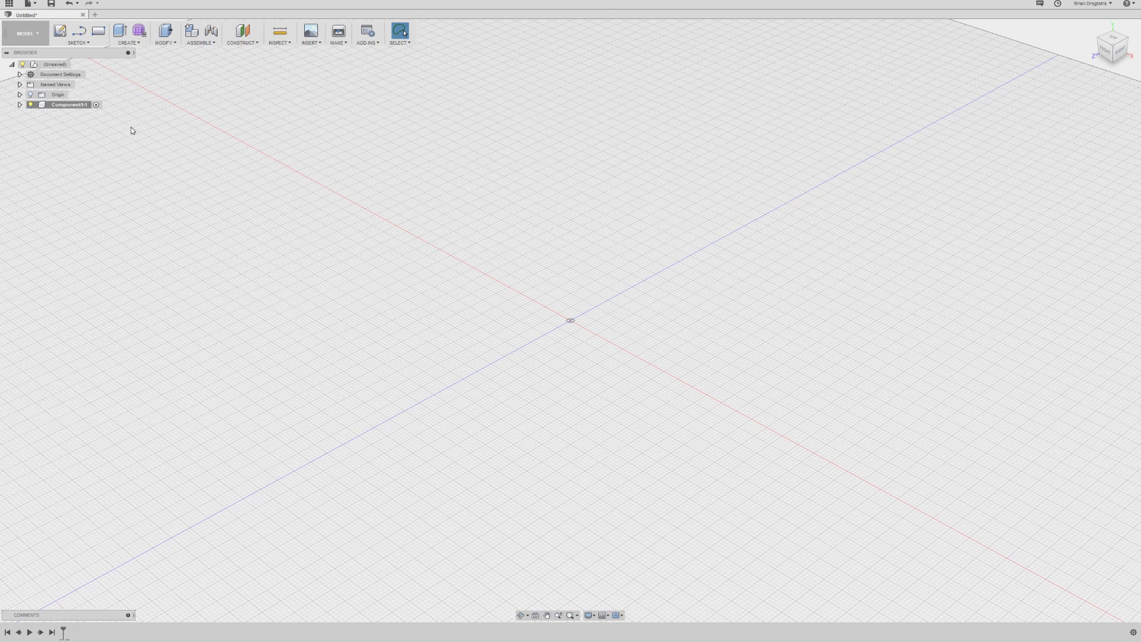
pyautogui.click(76, 106)
pyautogui.write('Led Holder')
pyautogui.press('Return')
pyautogui.press('s')
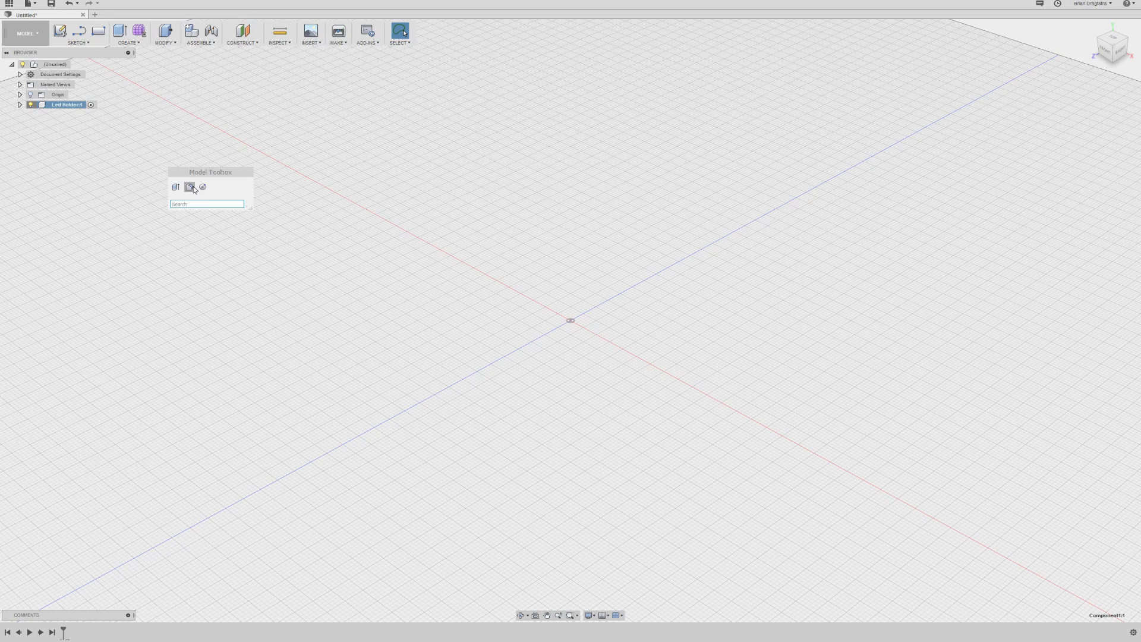
pyautogui.click(202, 187)
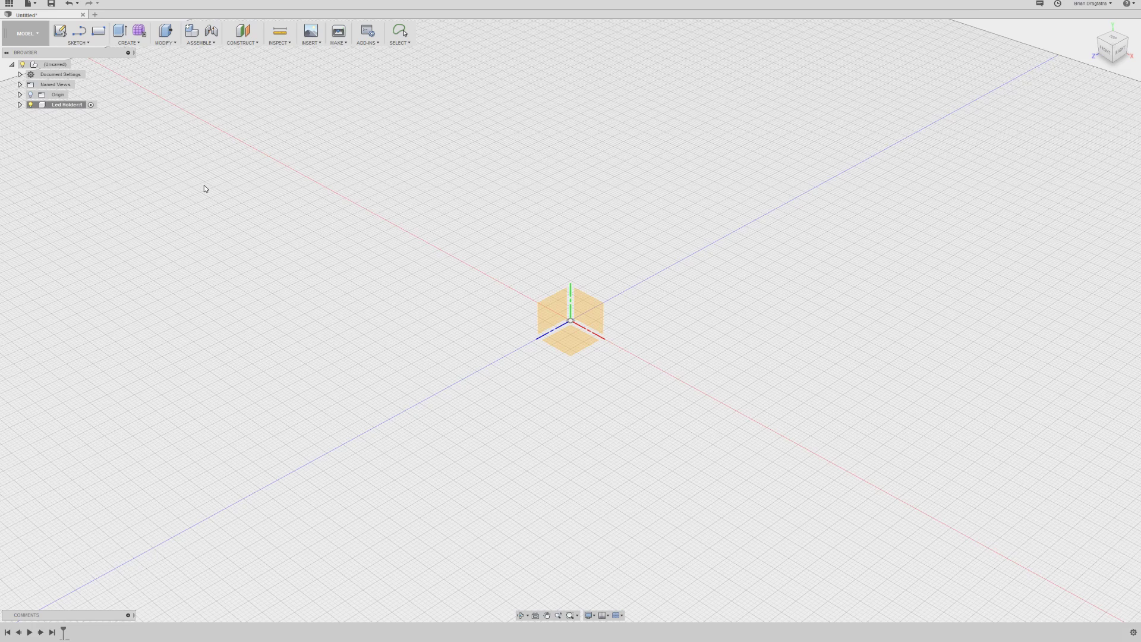
# - On the XY ground plane, draw a 24.2 mm diameter centre-diameter circle at the origin
pyautogui.click(568, 341)
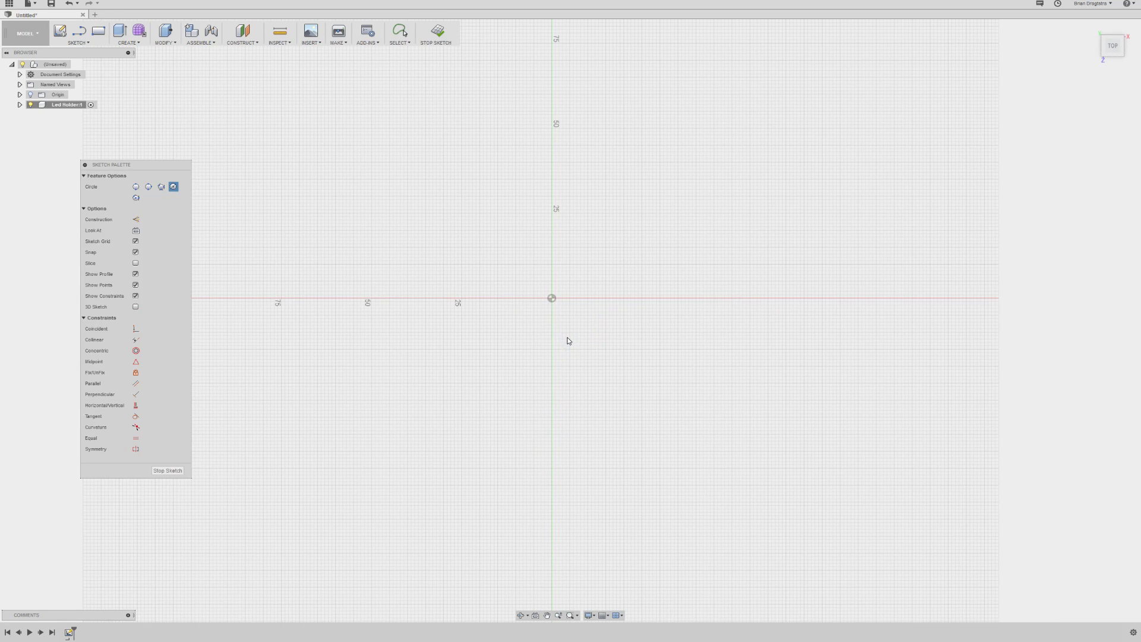
pyautogui.click(551, 298)
pyautogui.click(588, 300)
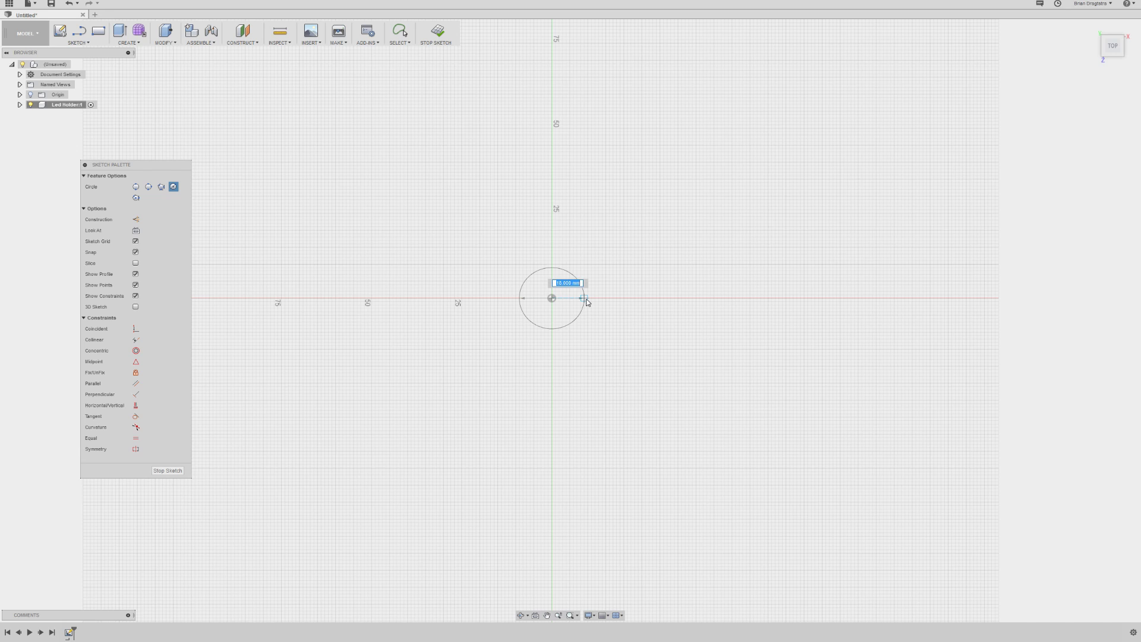
pyautogui.write('24.2')
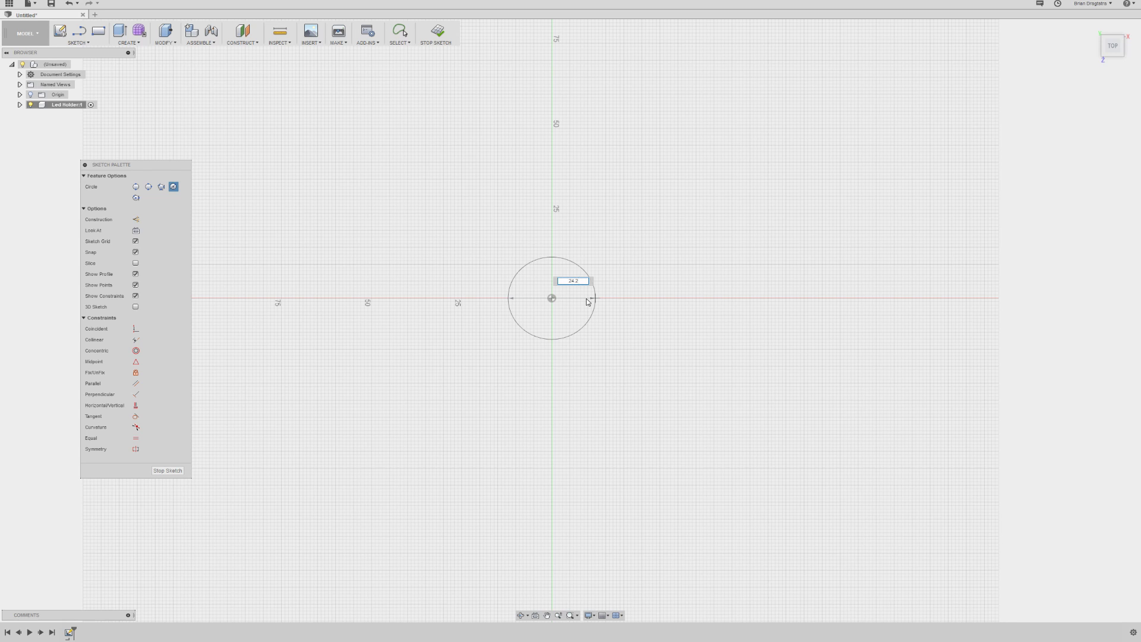
pyautogui.press('Tab')
pyautogui.press('Return')
pyautogui.press('Escape')
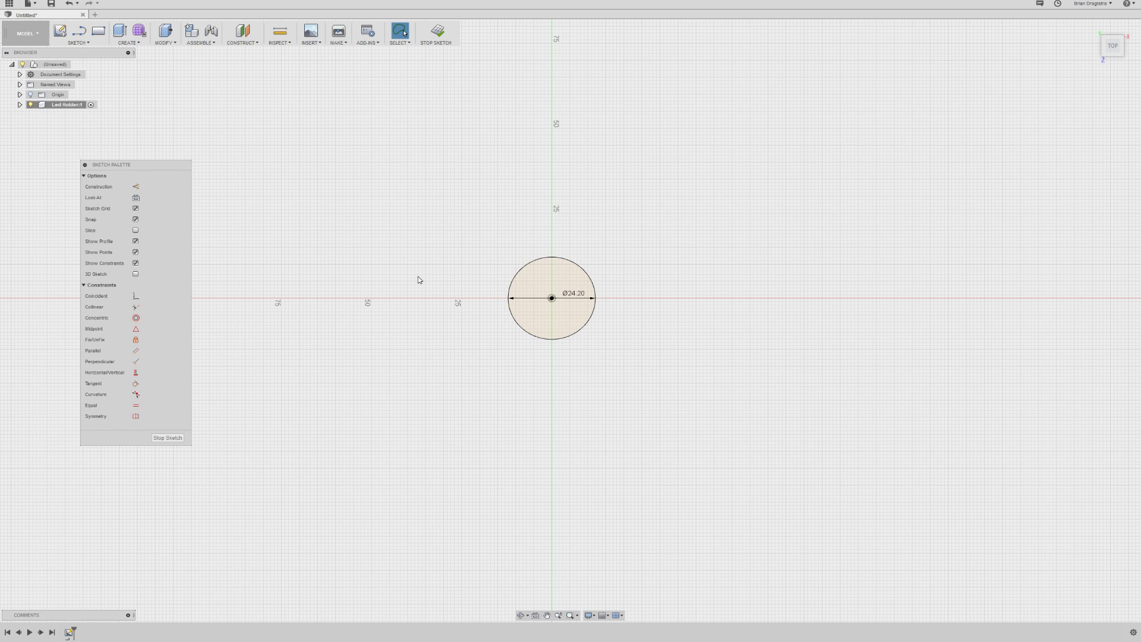
pyautogui.write('s')
pyautogui.write('rec')
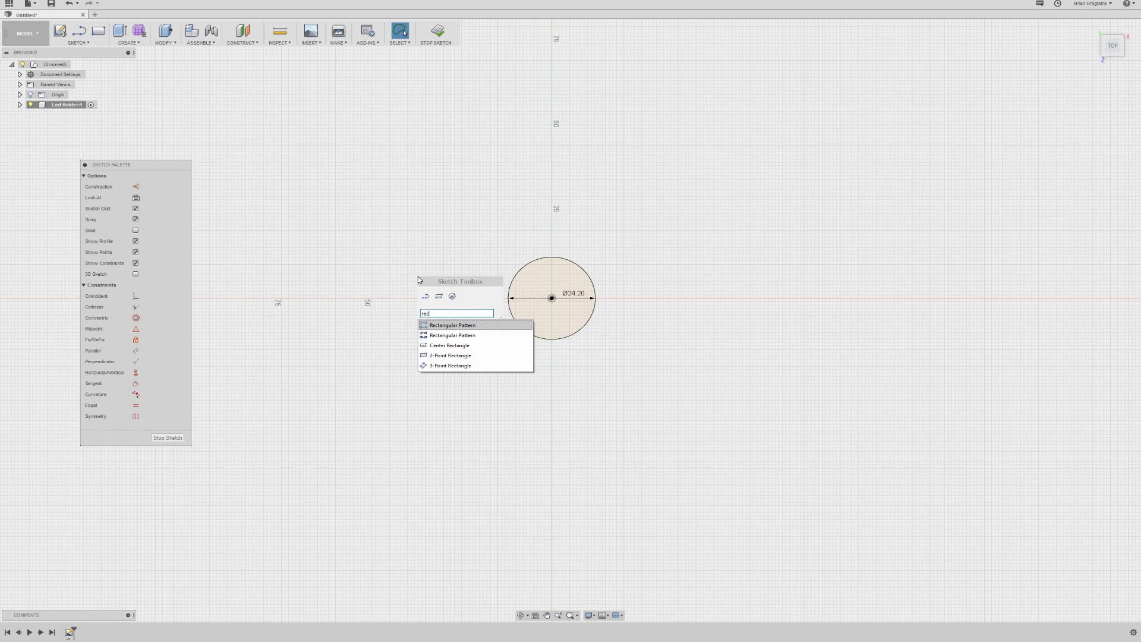
# - Draw a two-point rectangle overlapping the top of the 24.2 mm circle
pyautogui.click(452, 357)
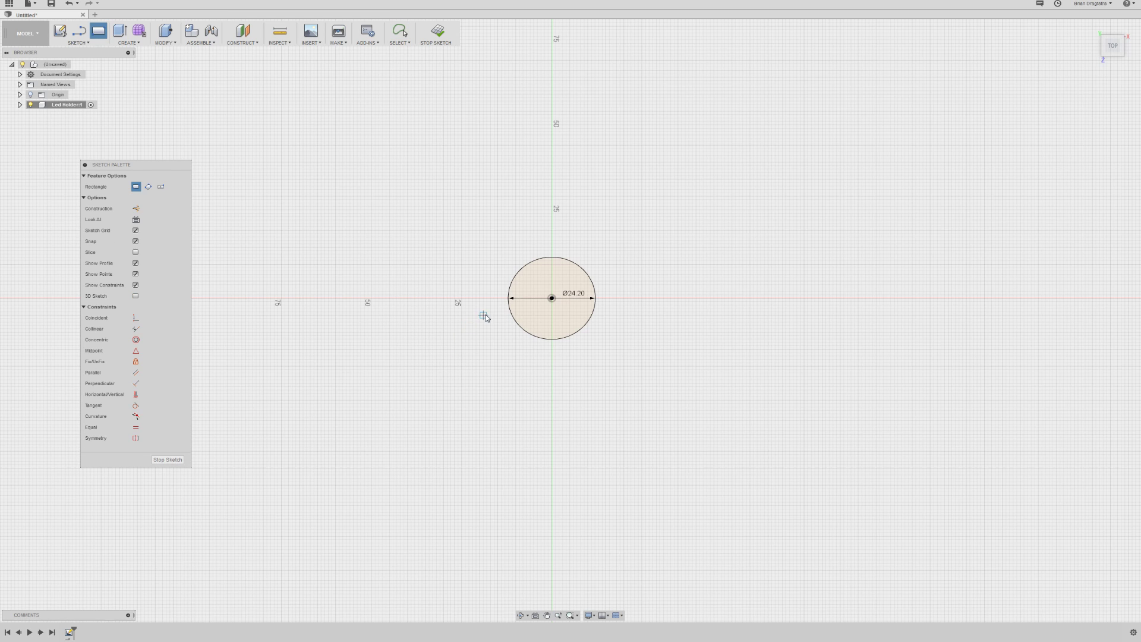
pyautogui.click(516, 281)
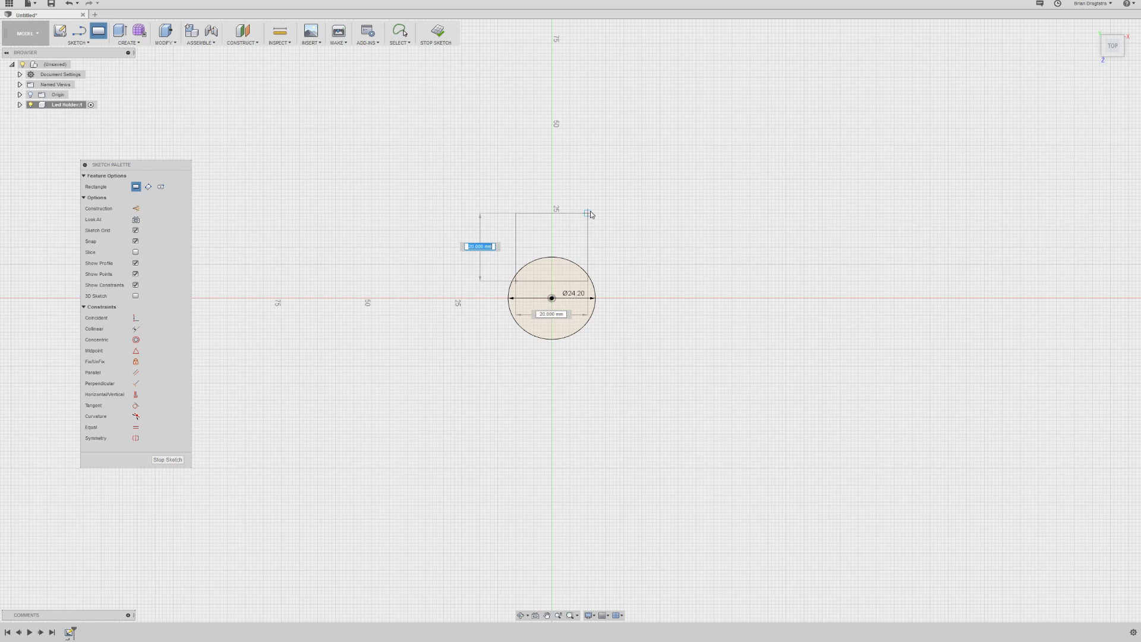
pyautogui.click(590, 212)
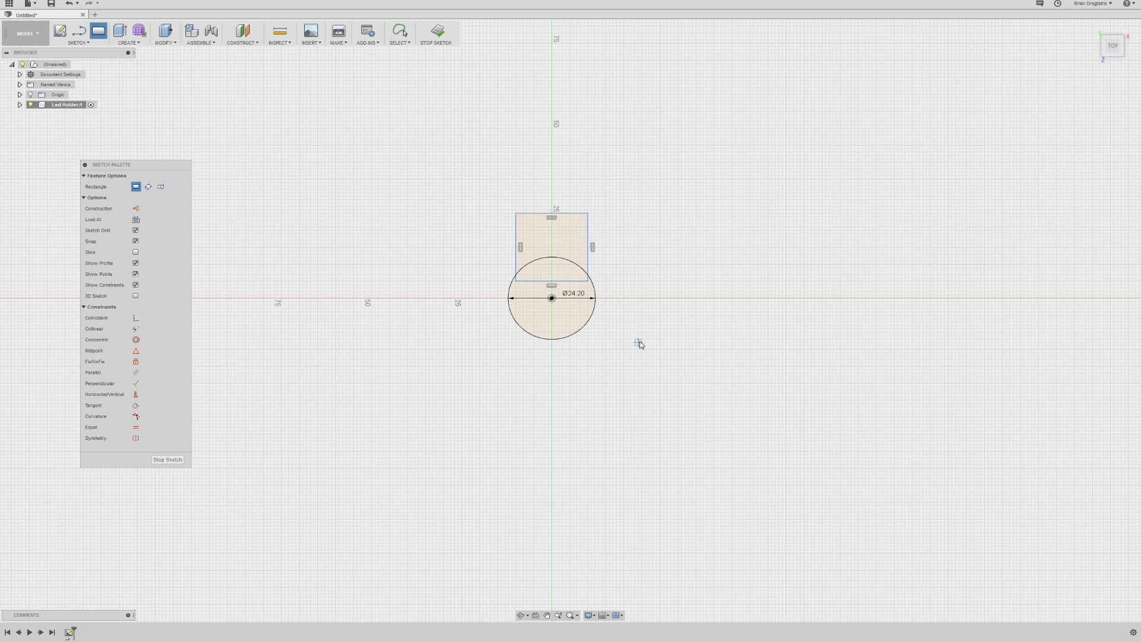
# - Draw a 30 mm diameter circle concentric with the first circle at the origin
pyautogui.write('scircle')
pyautogui.press('Return')
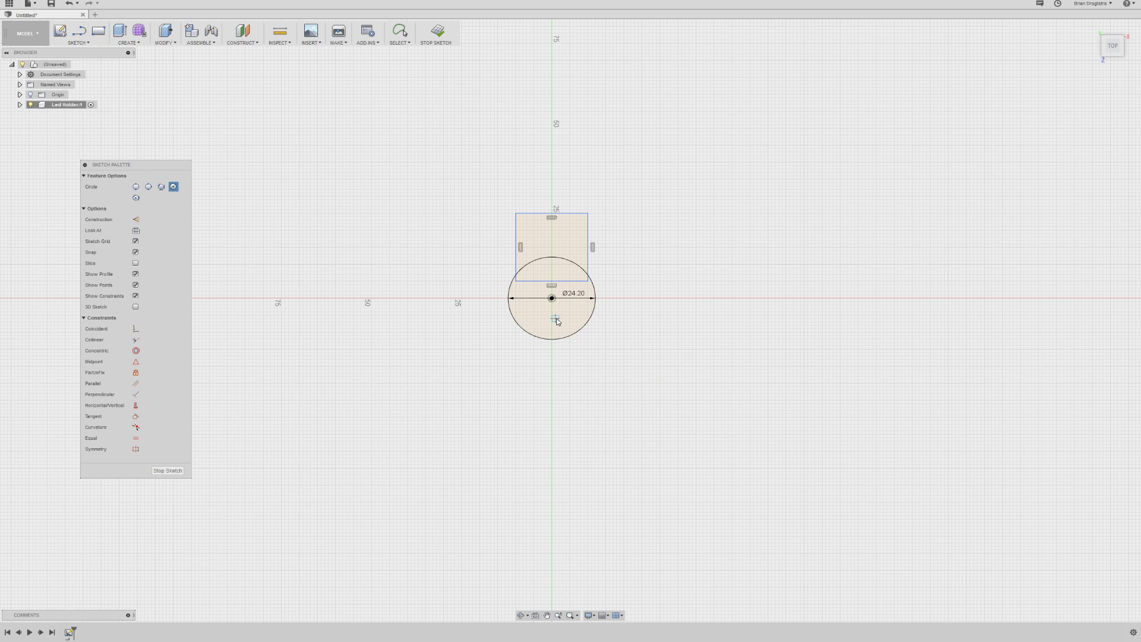
pyautogui.click(555, 298)
pyautogui.click(607, 299)
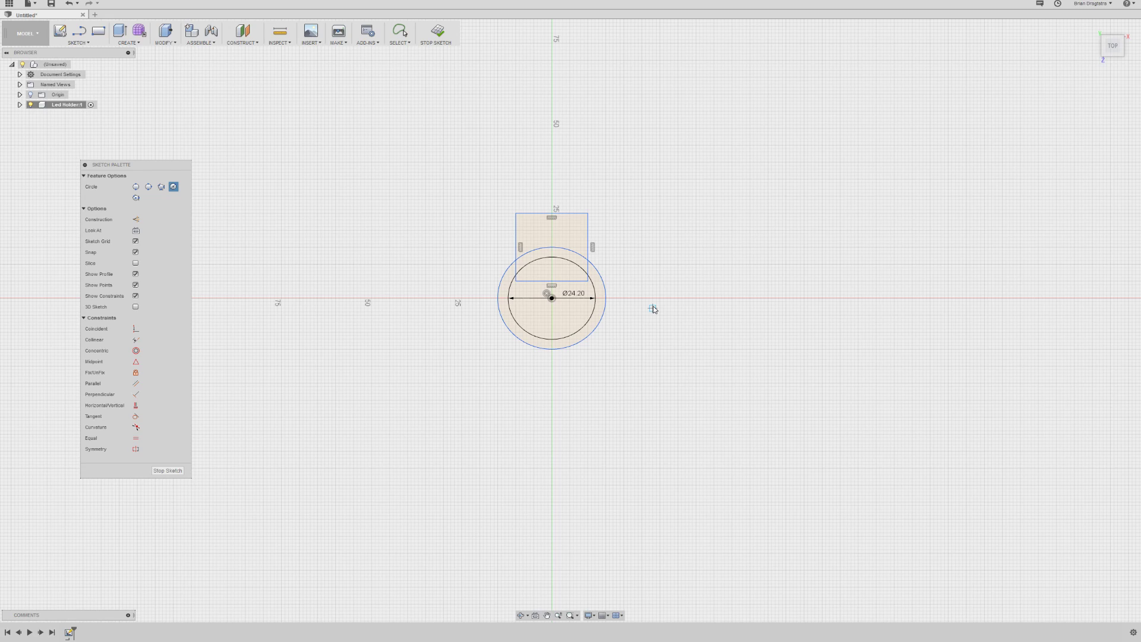
# - Extrude the rectangle, overlap sliver and outer ring profiles 24 mm into one solid
pyautogui.press('q')
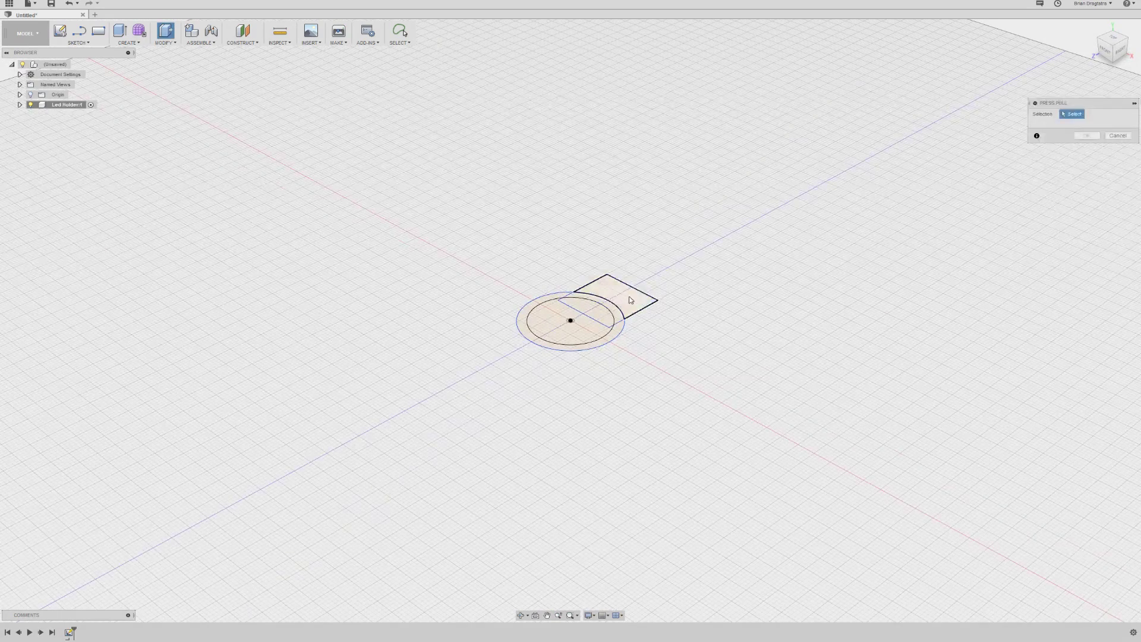
pyautogui.click(631, 300)
pyautogui.click(604, 294)
pyautogui.click(539, 348)
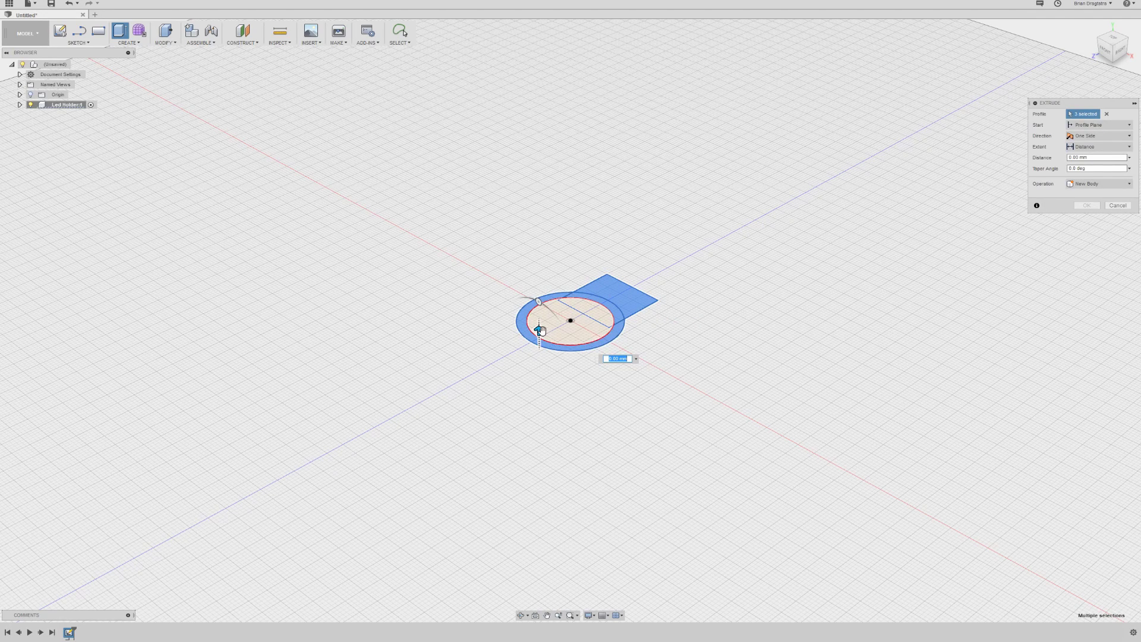
pyautogui.write('24')
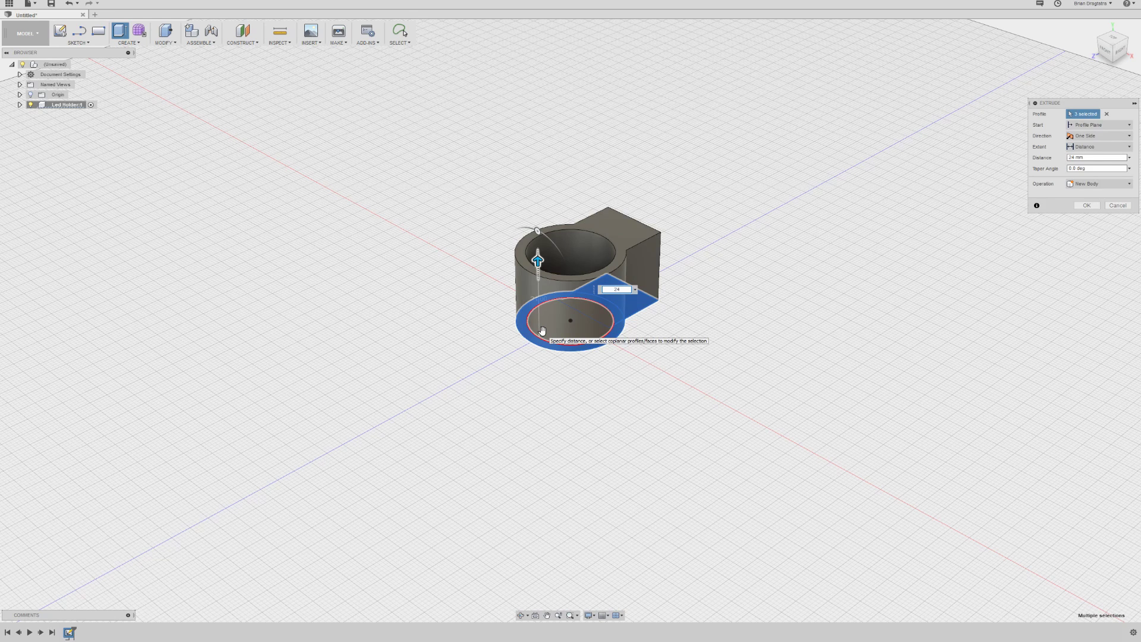
pyautogui.press('Return')
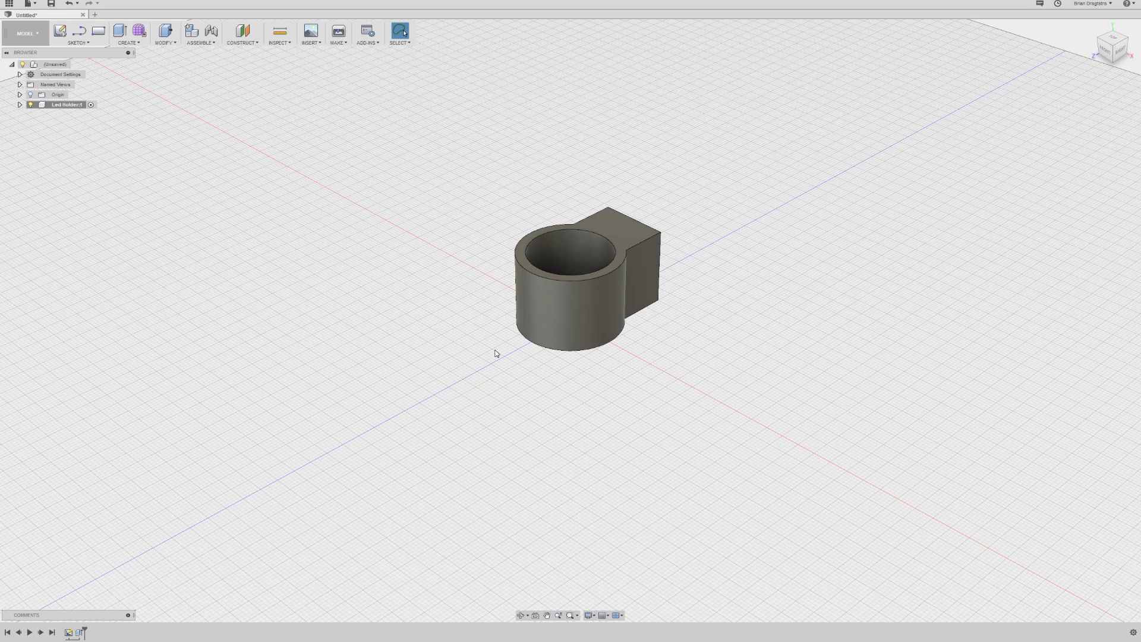
# - In a new ground-plane sketch, draw a small rectangle across the front of the ring
pyautogui.write('s')
pyautogui.write('rec')
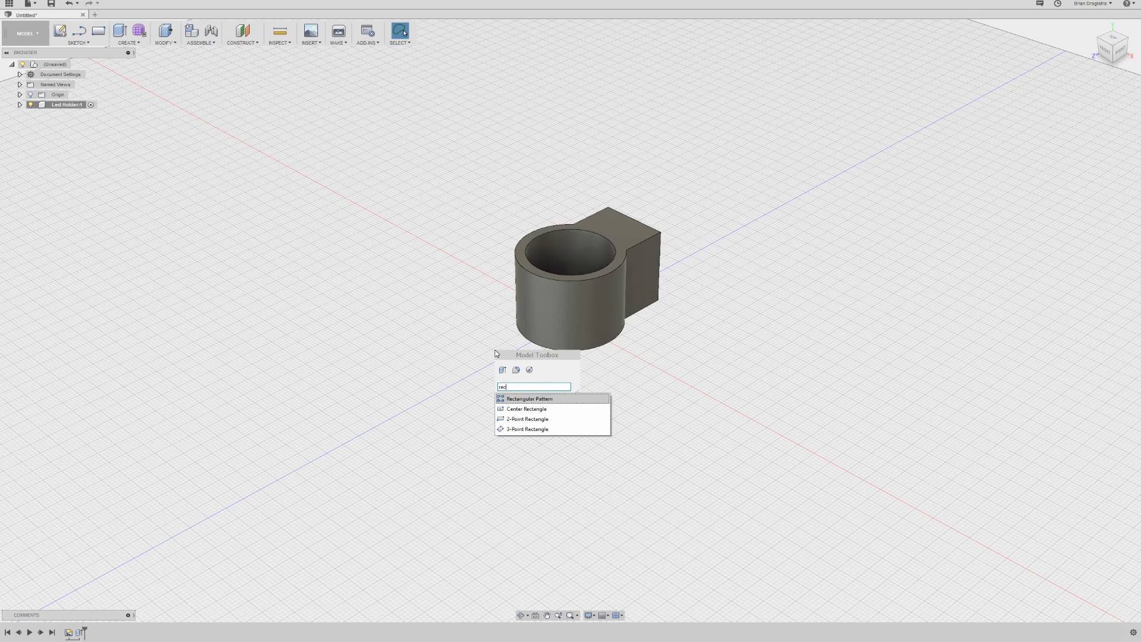
pyautogui.click(534, 418)
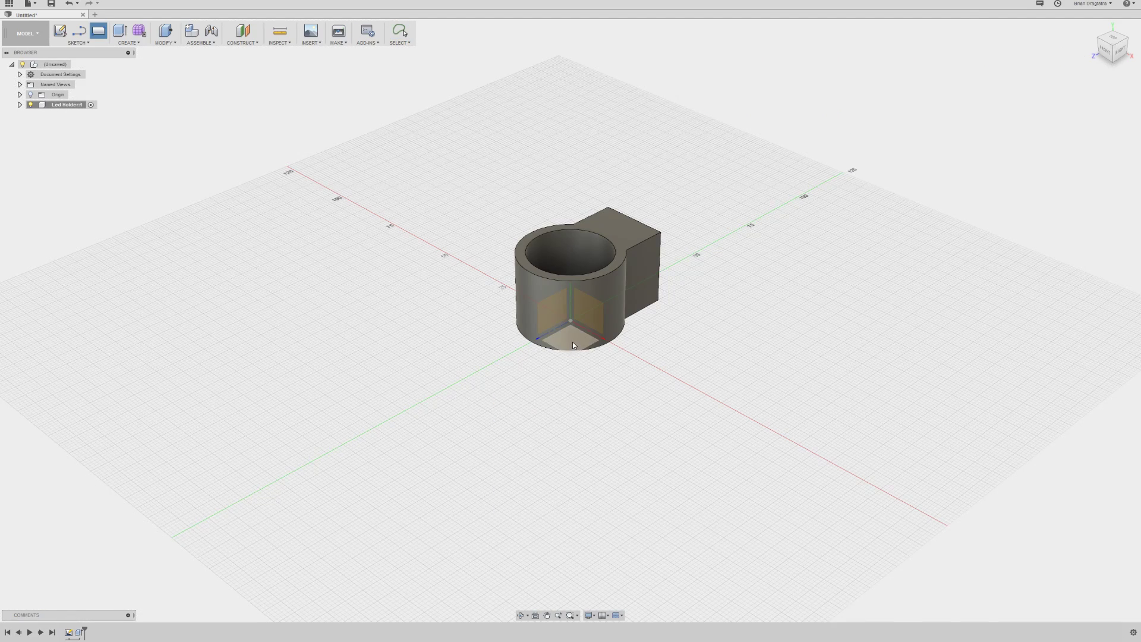
pyautogui.click(572, 341)
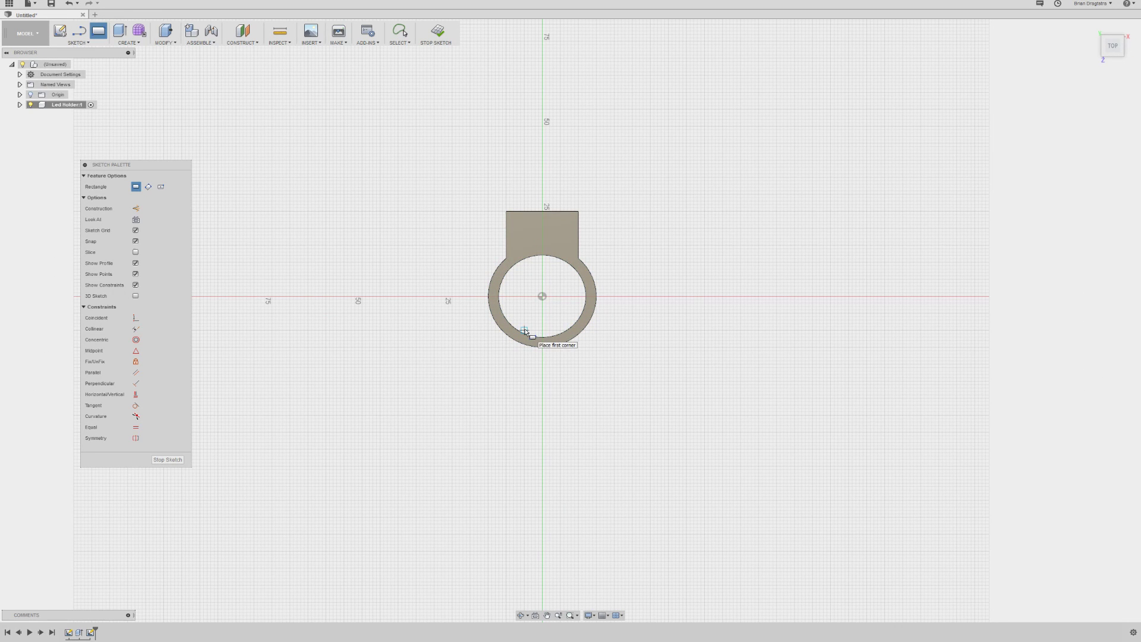
pyautogui.click(525, 330)
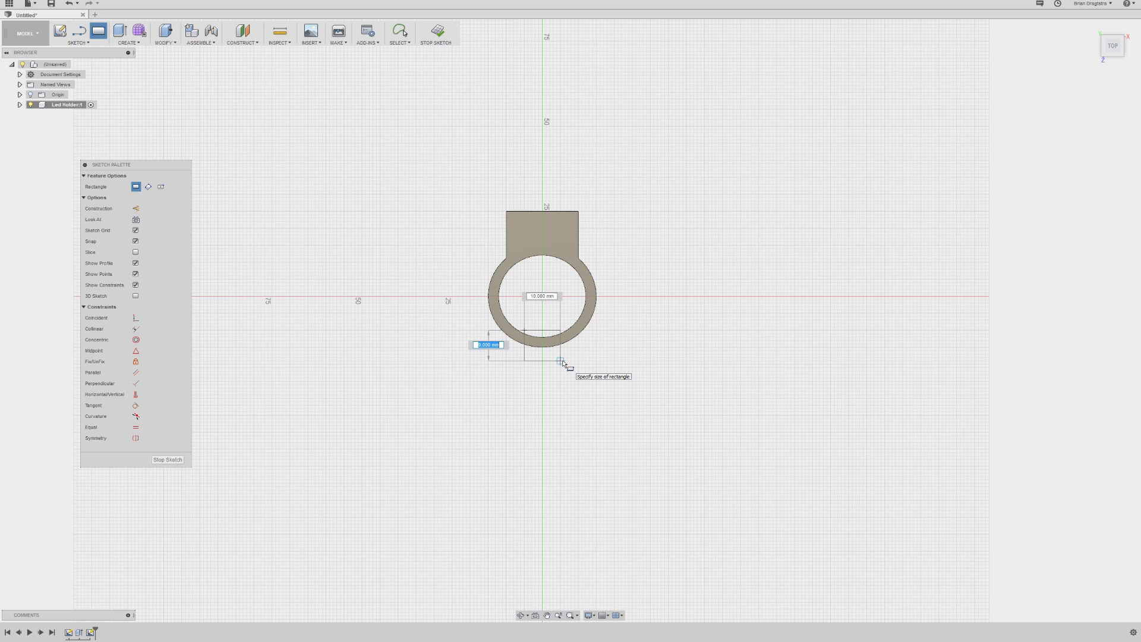
pyautogui.click(563, 362)
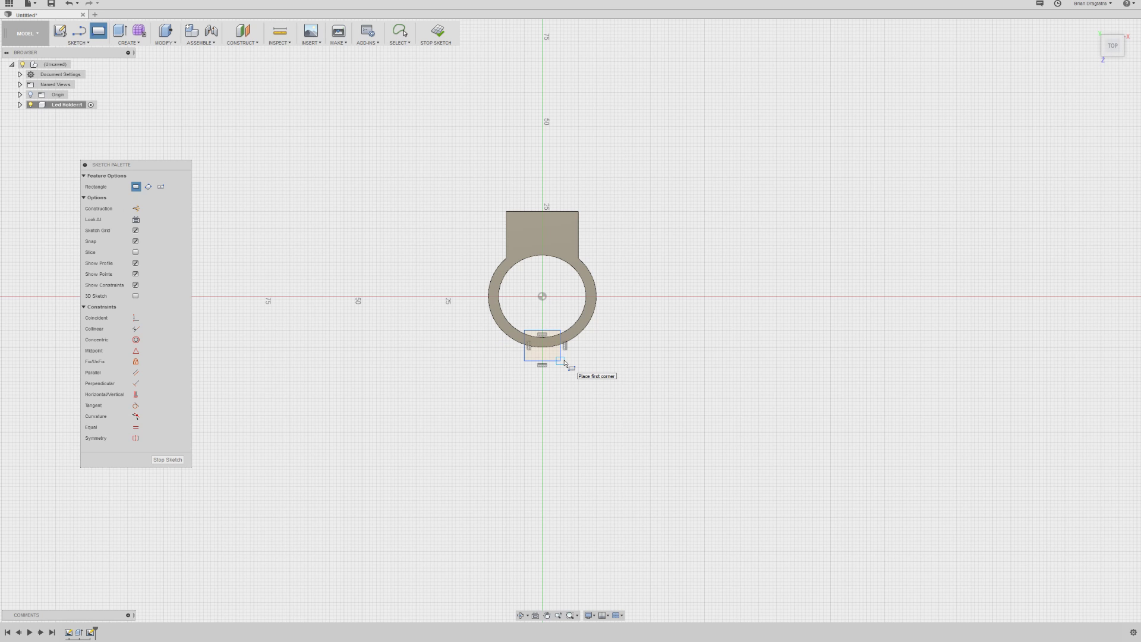
# - Cut the small rectangle profile 36 mm up through the ring to open a front slot
pyautogui.press('q')
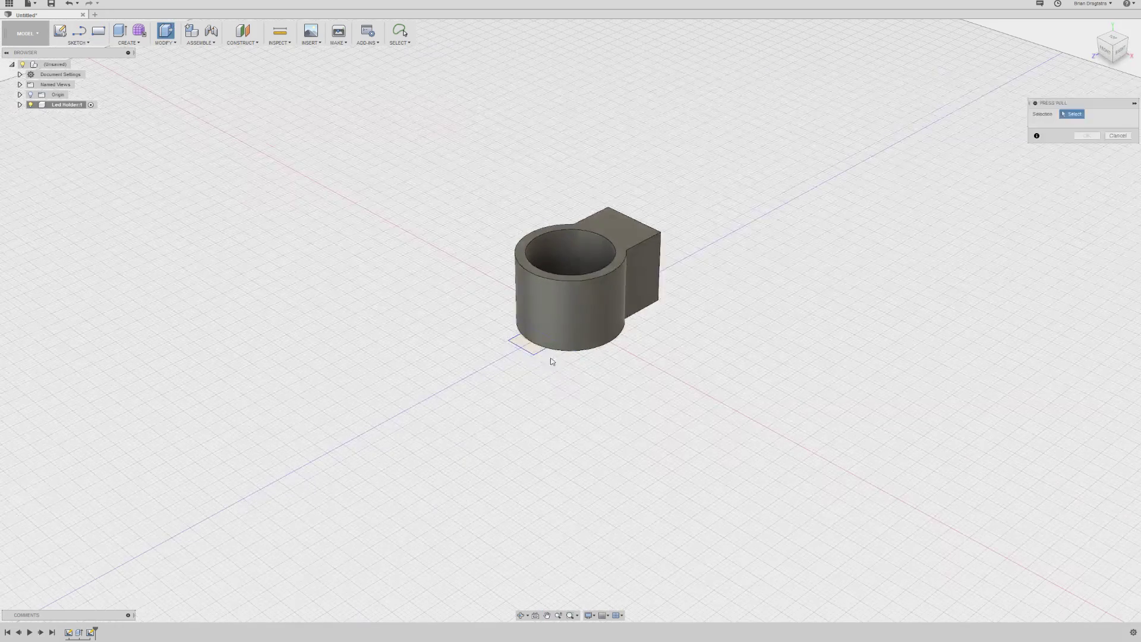
pyautogui.click(537, 348)
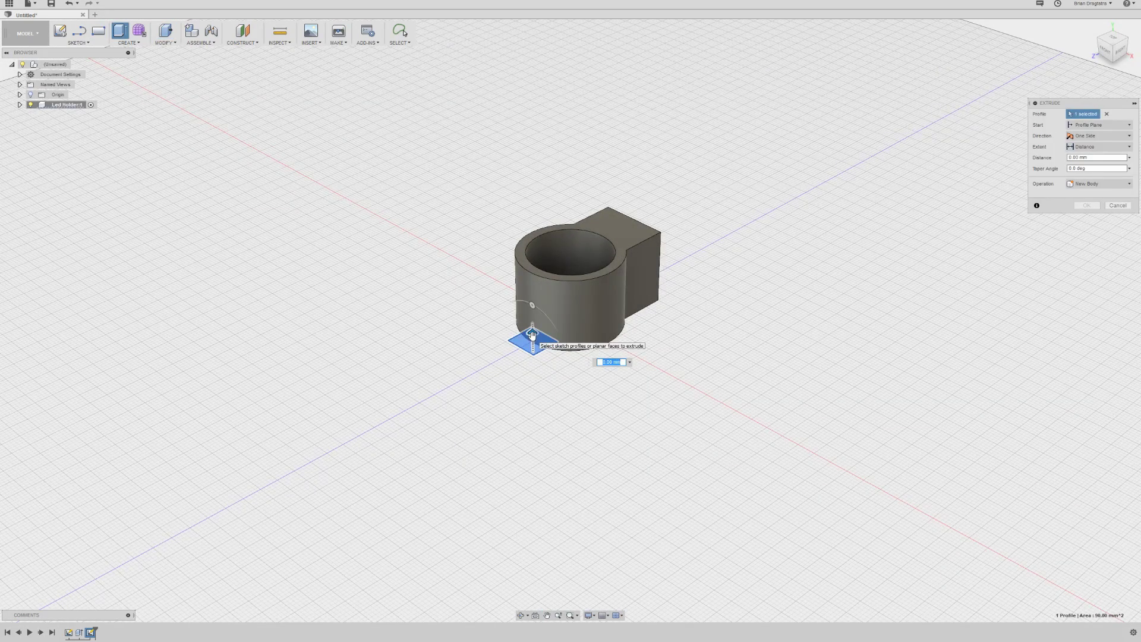
pyautogui.moveTo(532, 334); pyautogui.dragTo(546, 219)
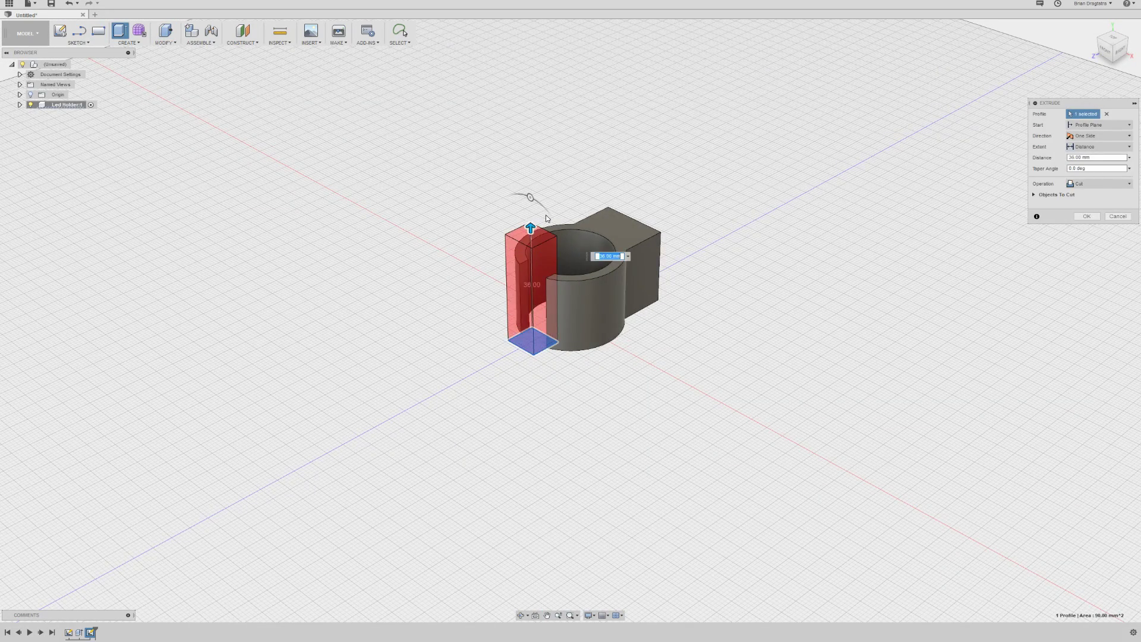
pyautogui.press('Return')
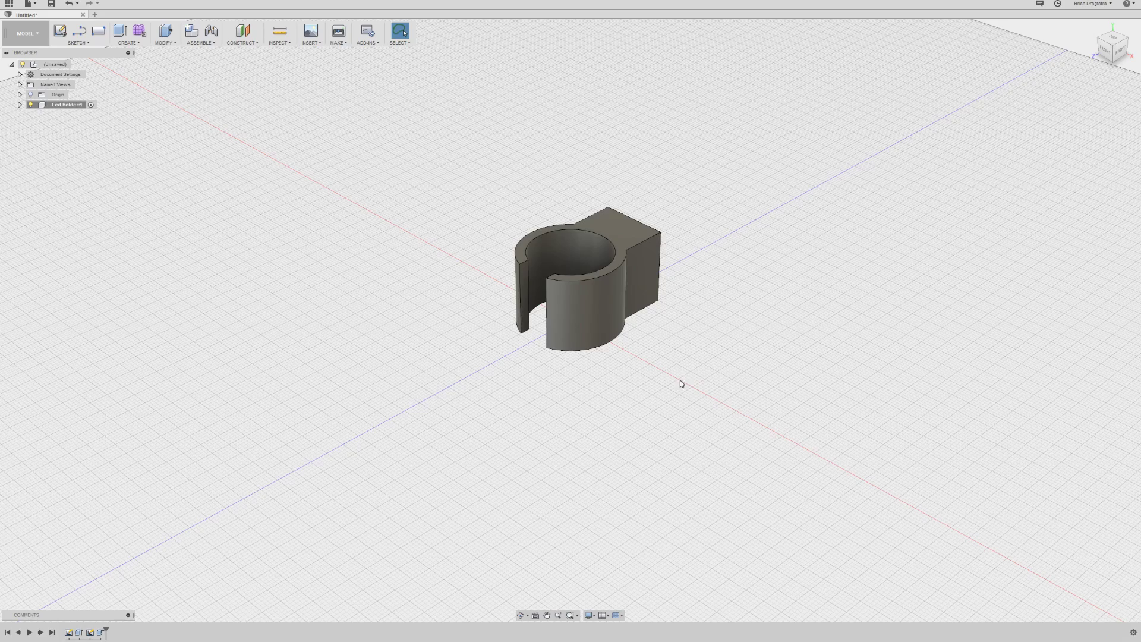
# - Orbit to a low back view and start the Center Diameter Circle tool from command search
pyautogui.press('F4')
pyautogui.moveTo(696, 357); pyautogui.dragTo(583, 344)
pyautogui.press('Escape')
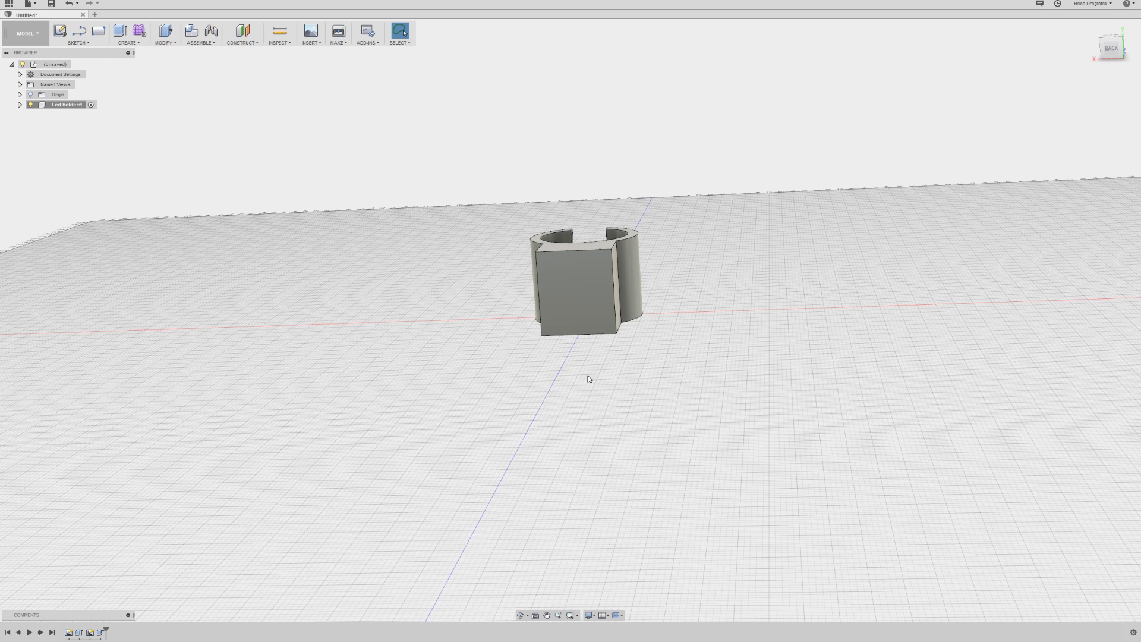
pyautogui.press('s')
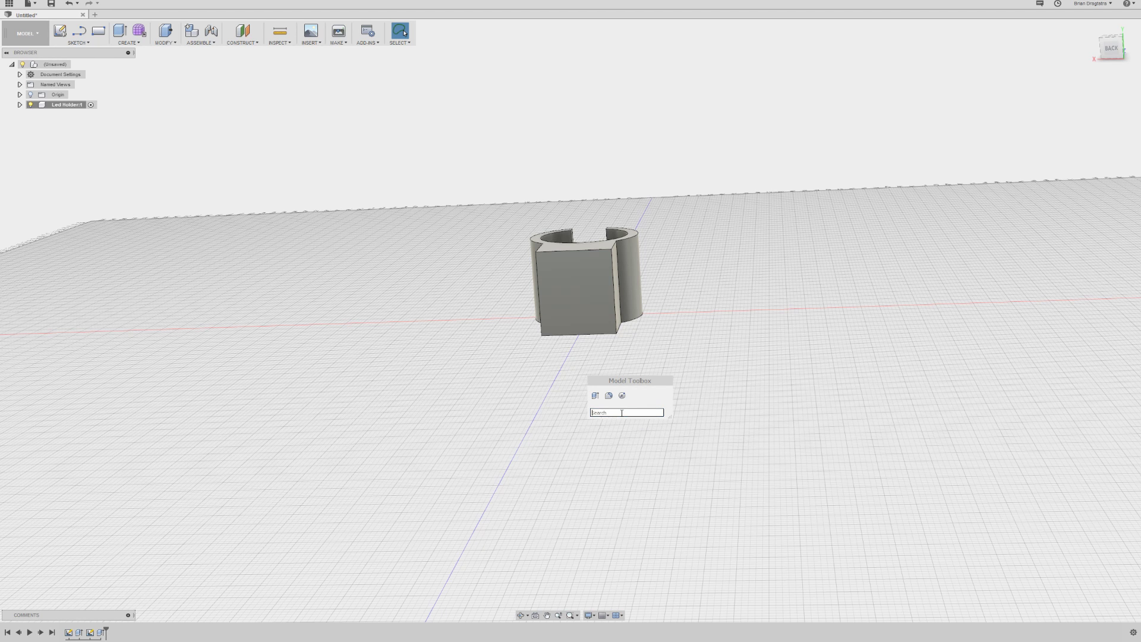
pyautogui.write('circ')
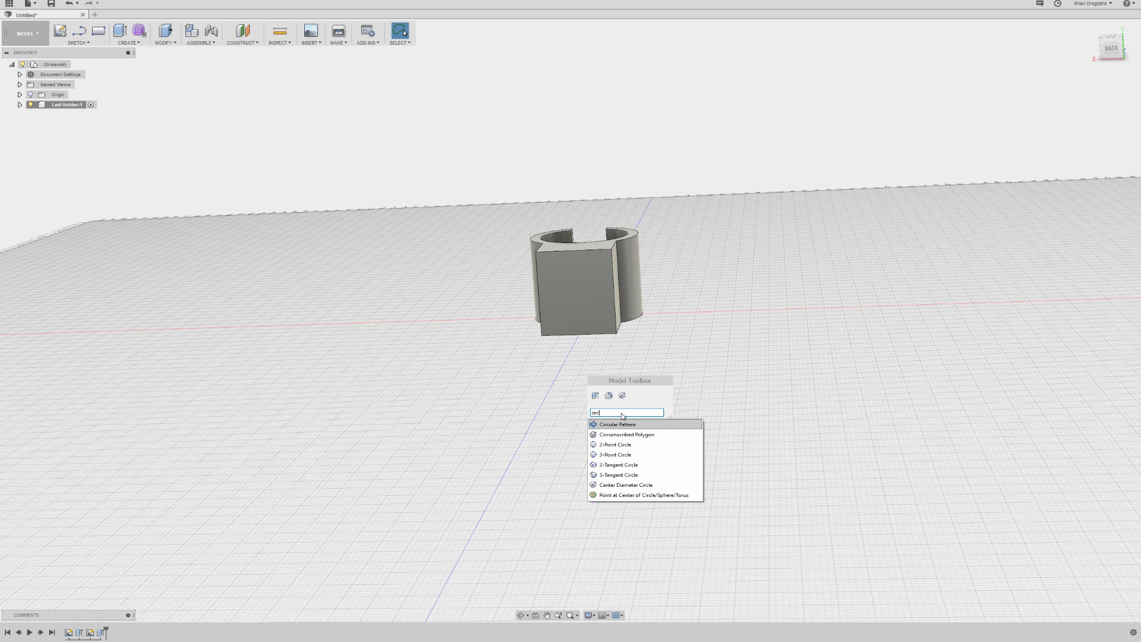
pyautogui.write('el')
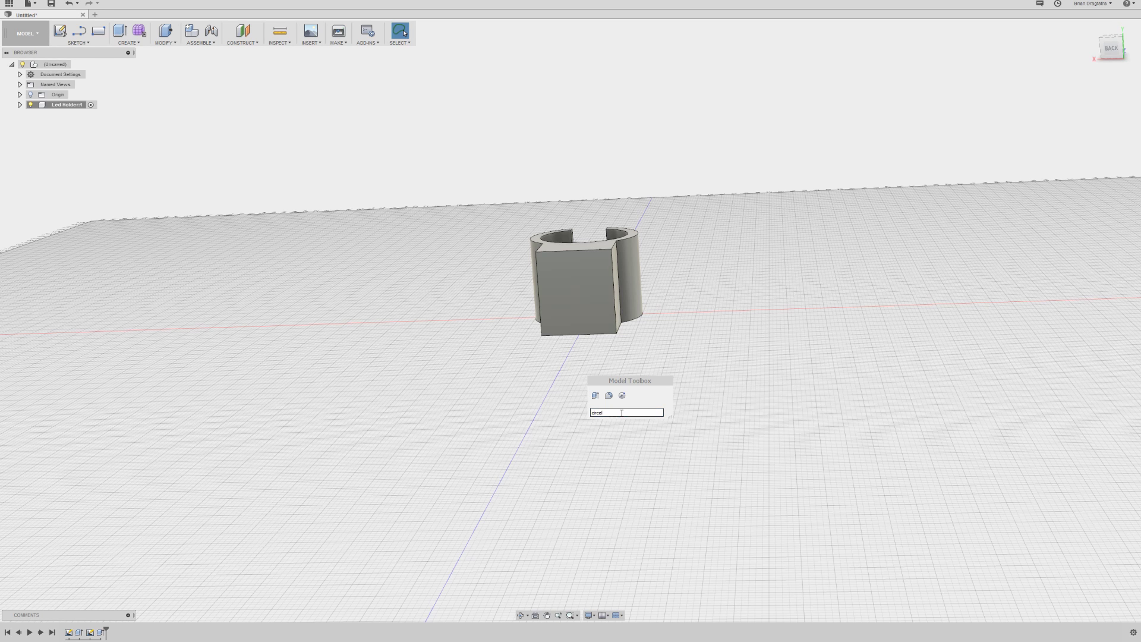
pyautogui.press('BackSpace')
pyautogui.press('BackSpace')
pyautogui.press('BackSpace')
pyautogui.press('BackSpace')
pyautogui.press('BackSpace')
pyautogui.write('rcke')
pyautogui.press('BackSpace')
pyautogui.press('BackSpace')
pyautogui.press('BackSpace')
pyautogui.press('BackSpace')
pyautogui.write('rc')
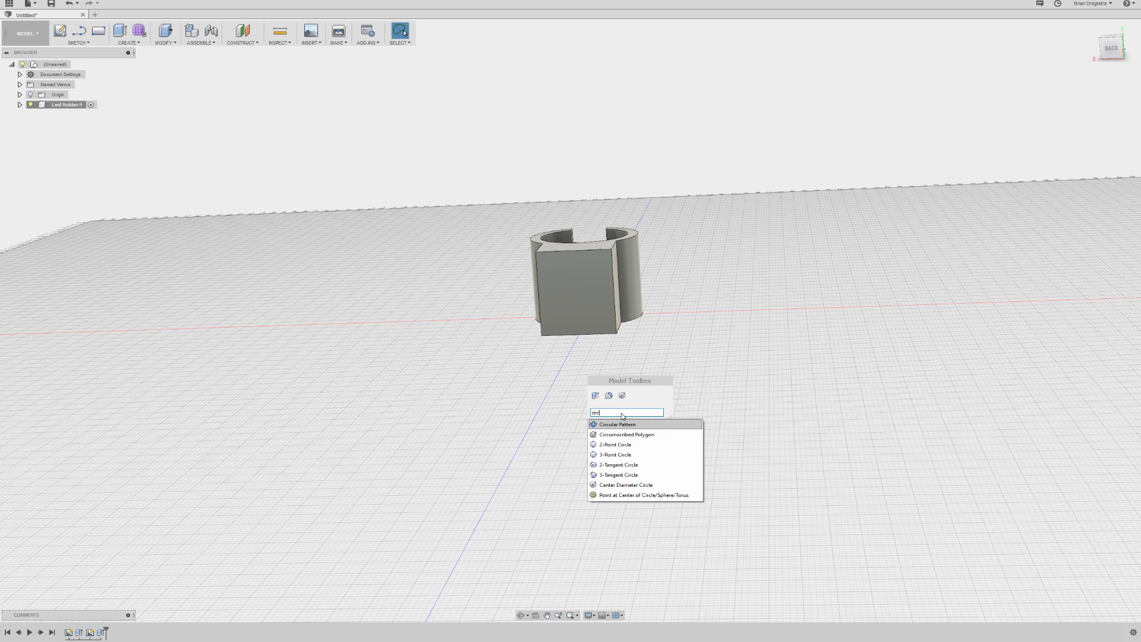
pyautogui.write('le')
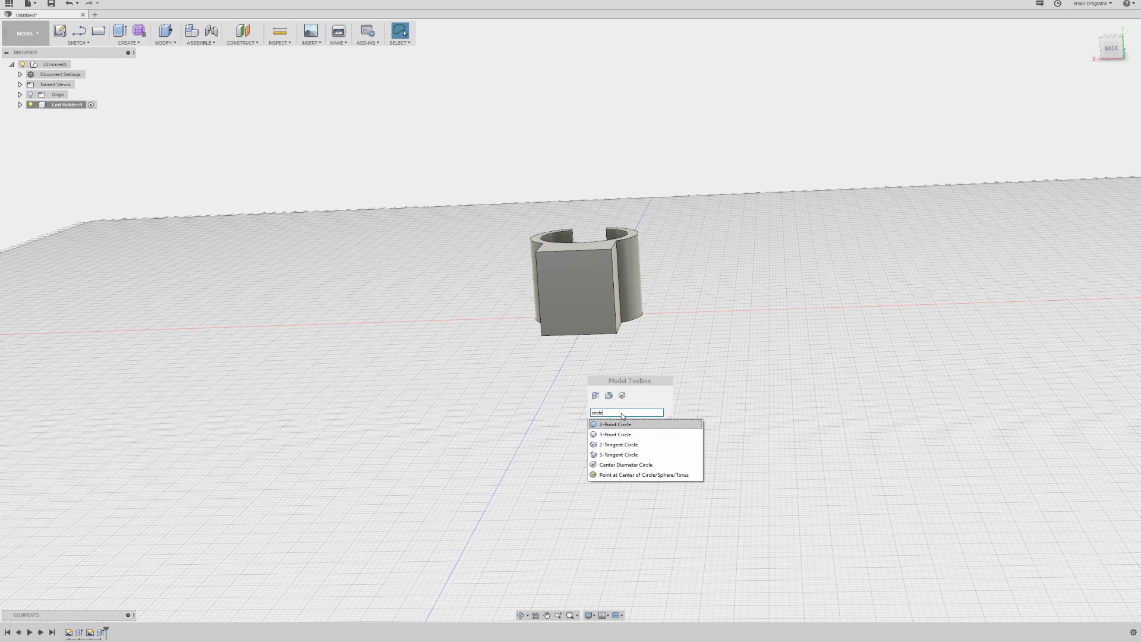
pyautogui.click(626, 465)
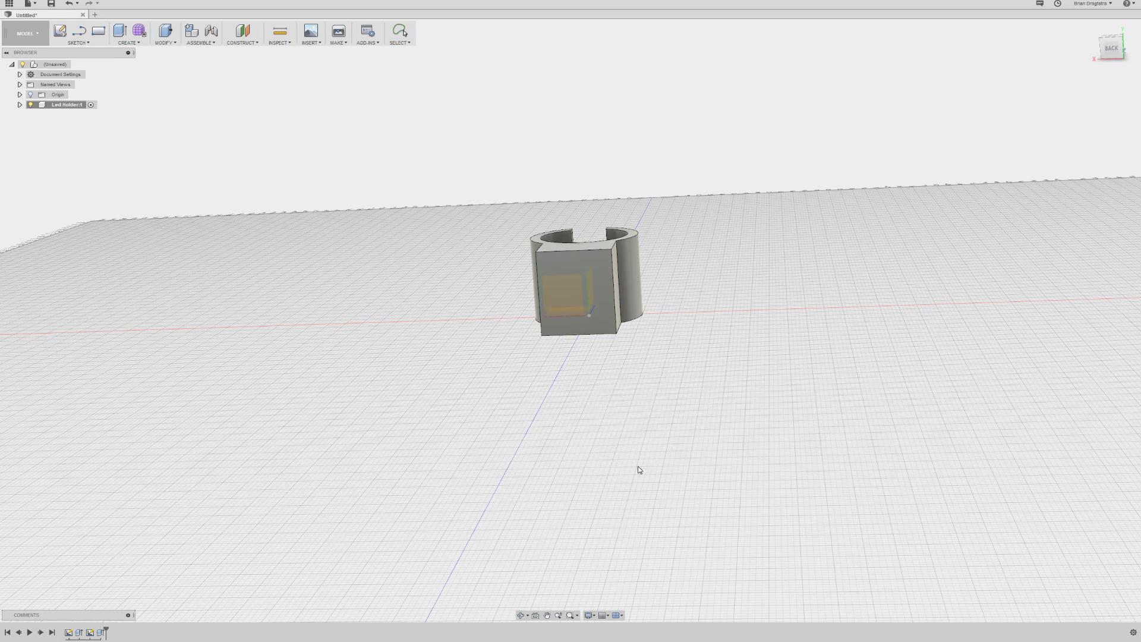
# - Draw an 8.3 mm diameter circle centred on the rear block's front face
pyautogui.click(577, 297)
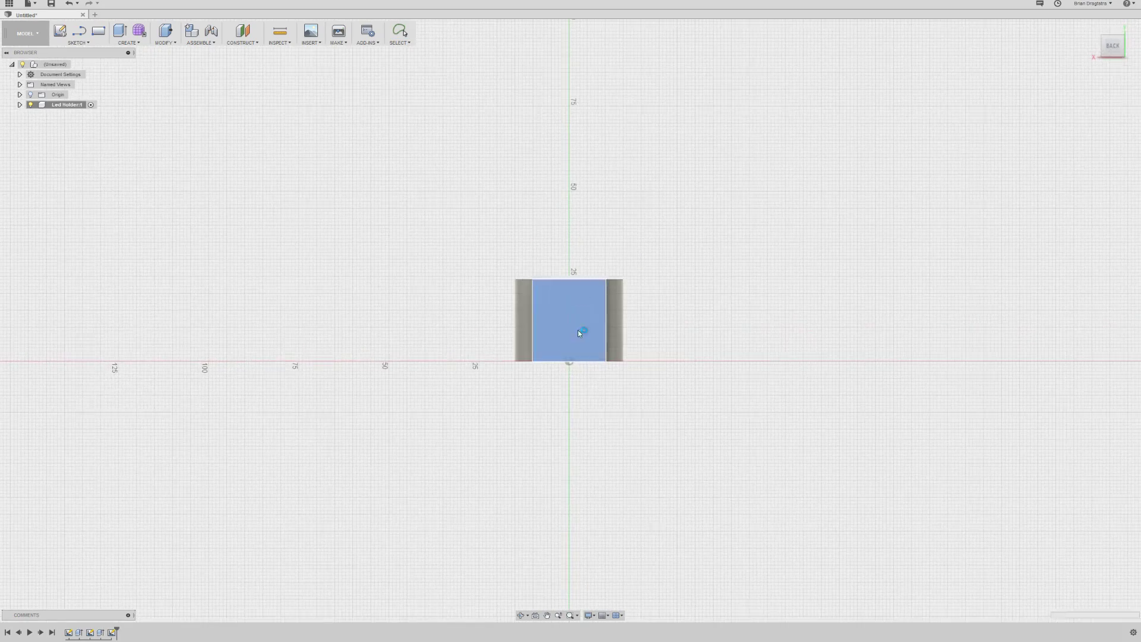
pyautogui.scroll(5, 567, 337)
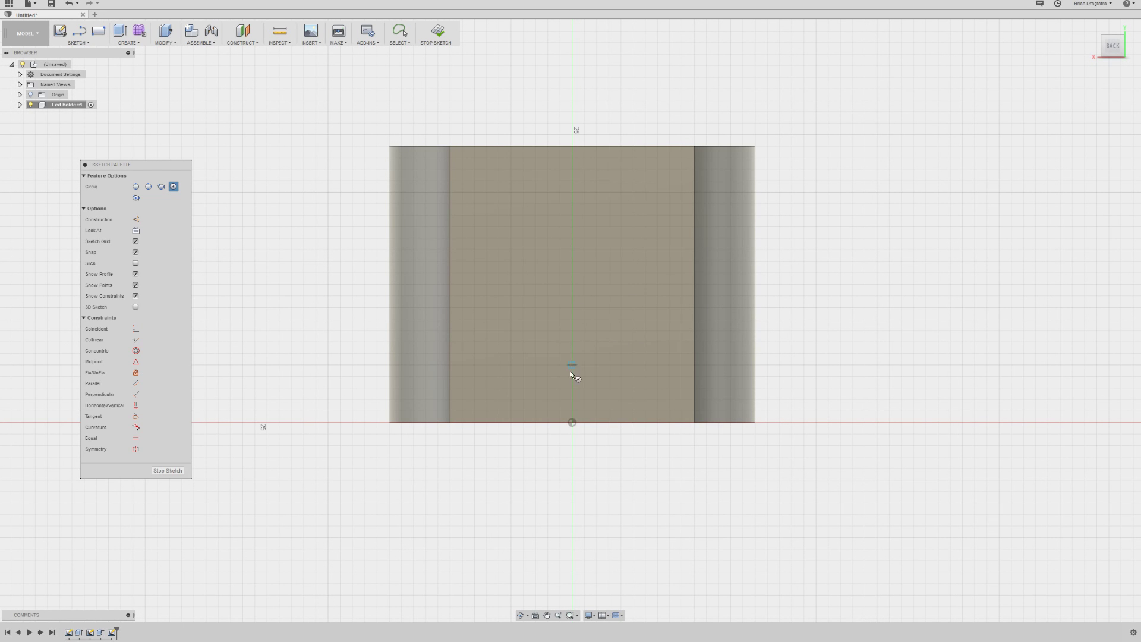
pyautogui.click(571, 284)
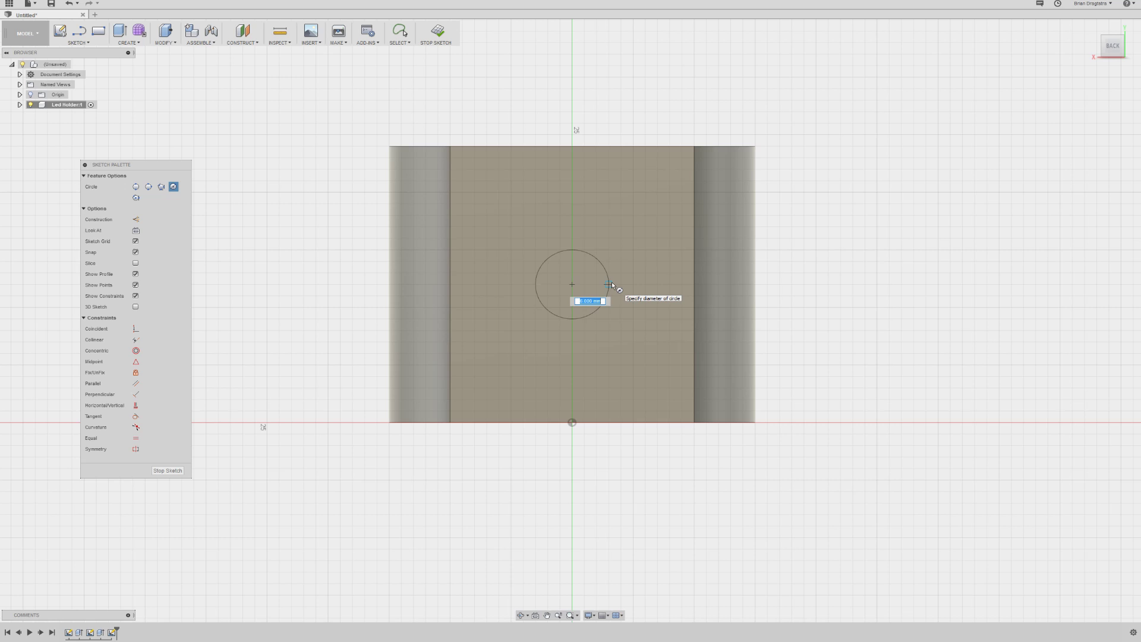
pyautogui.write('8.3')
pyautogui.press('Return')
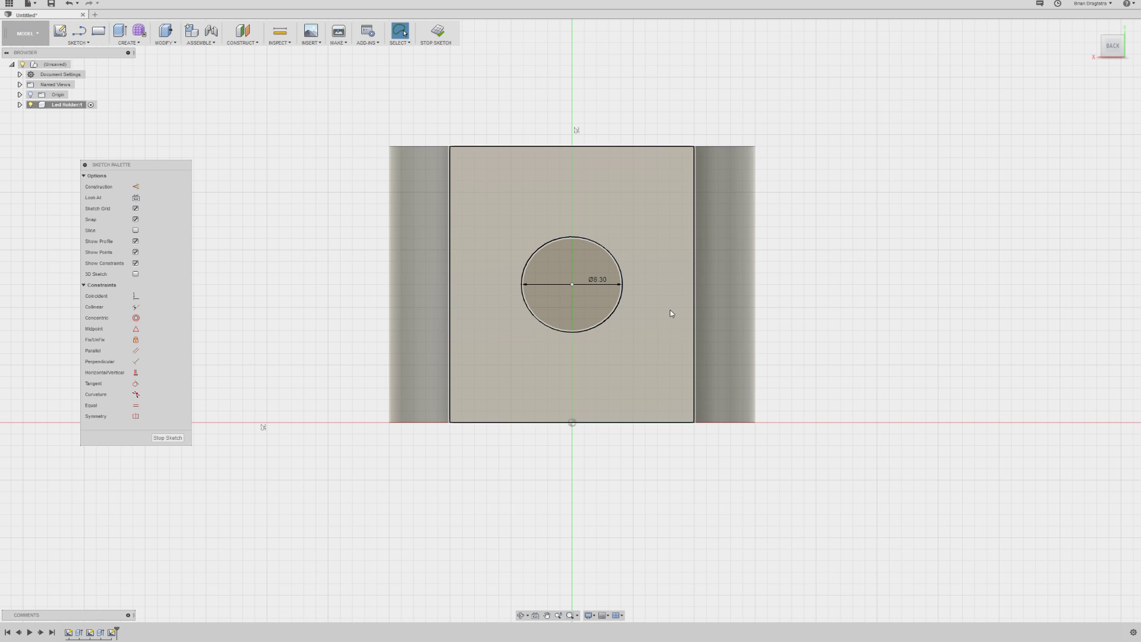
# - Extrude the 8.3 mm circle into the rear block as a cut to form the hole
pyautogui.press('e')
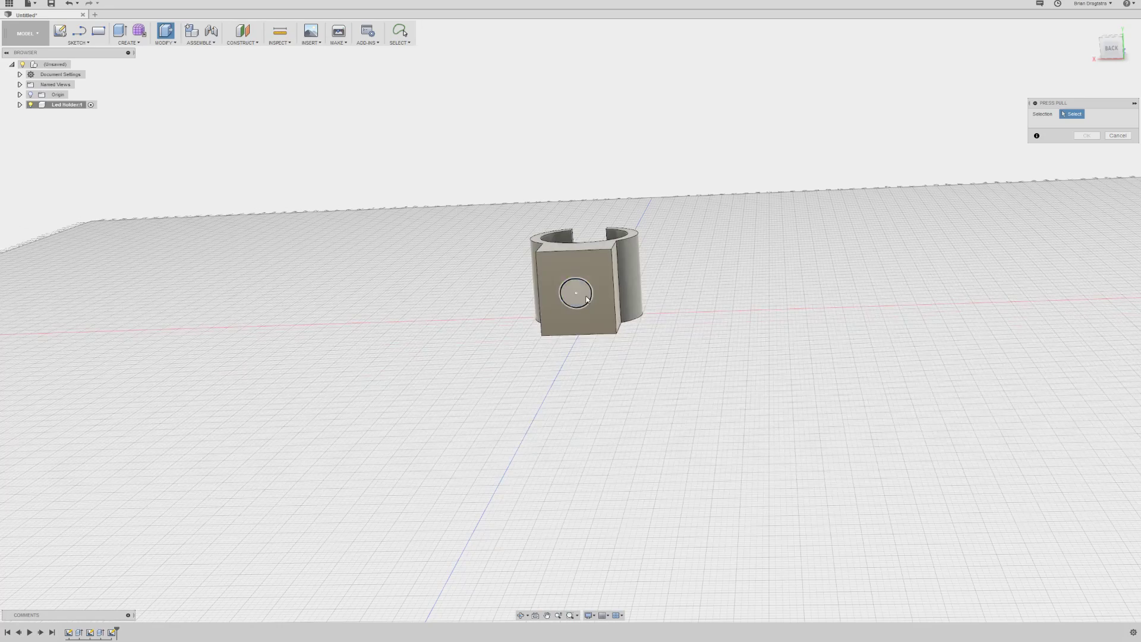
pyautogui.click(578, 295)
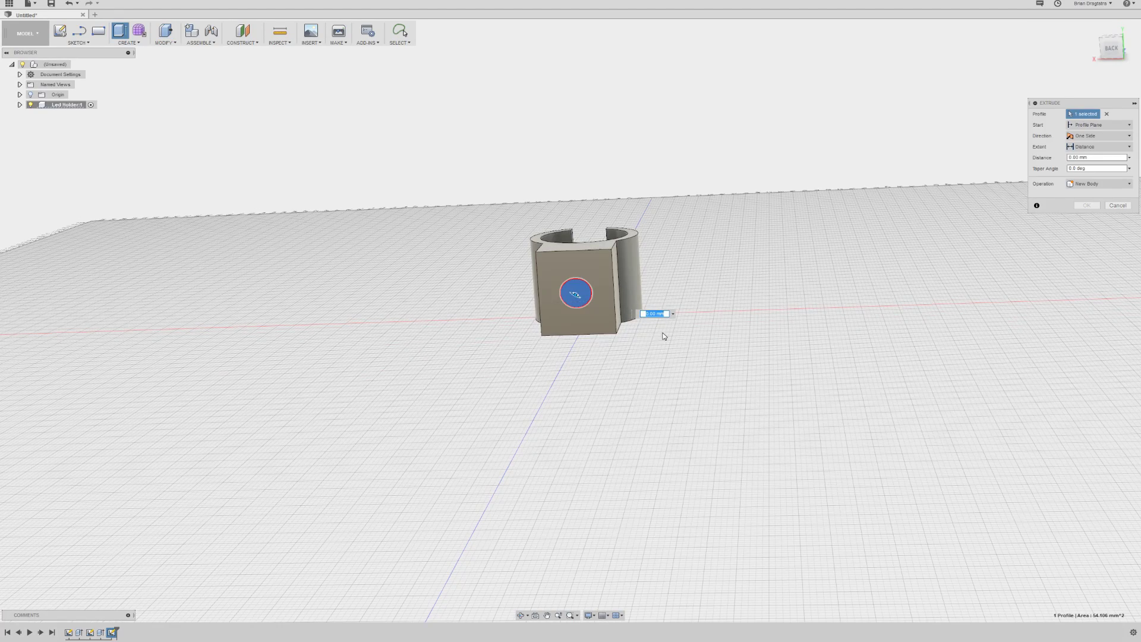
pyautogui.keyDown('shift'); pyautogui.moveTo(661, 334); pyautogui.dragTo(603, 310, button='middle'); pyautogui.keyUp('shift')
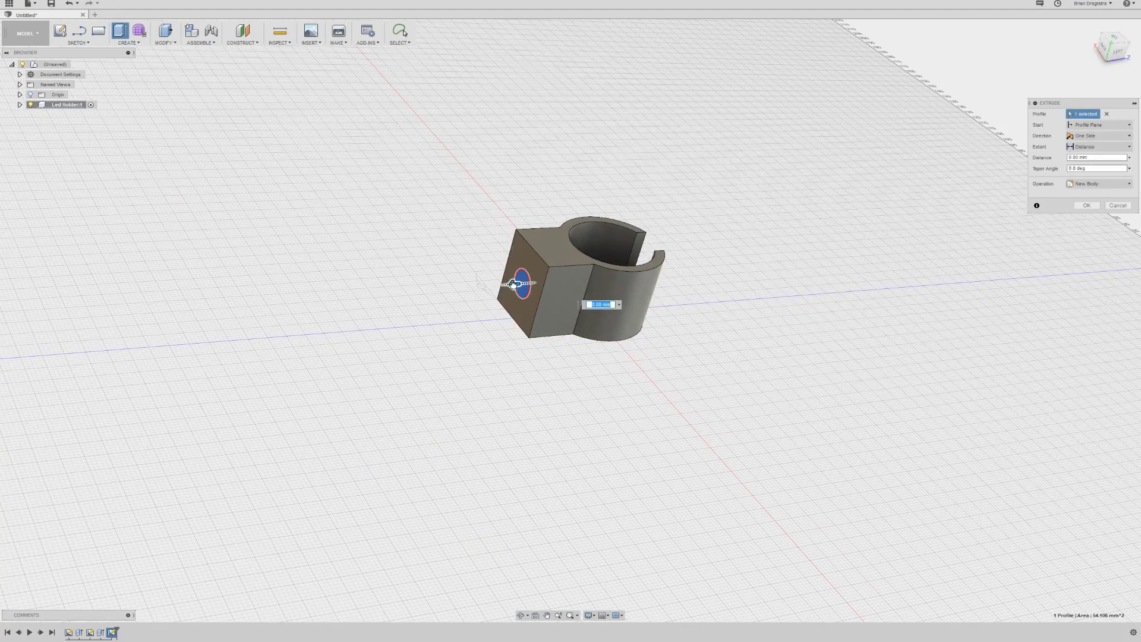
pyautogui.moveTo(526, 284); pyautogui.dragTo(605, 277)
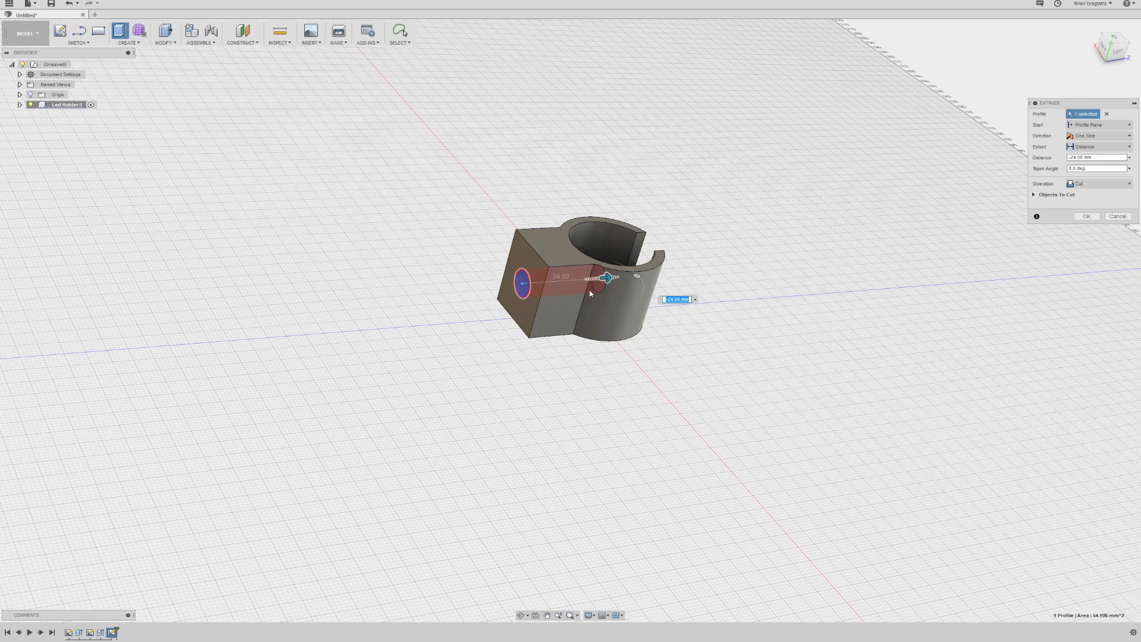
pyautogui.press('Return')
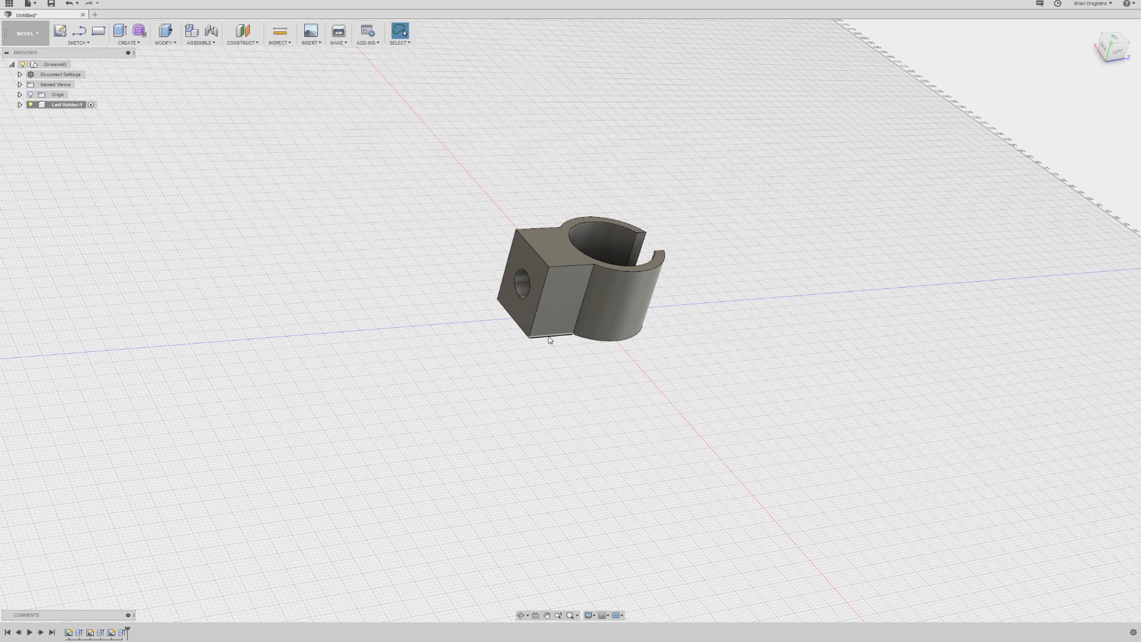
# - Fillet the rear block's bottom, top, back top and bottom front edges with a 1 mm radius
pyautogui.press('s')
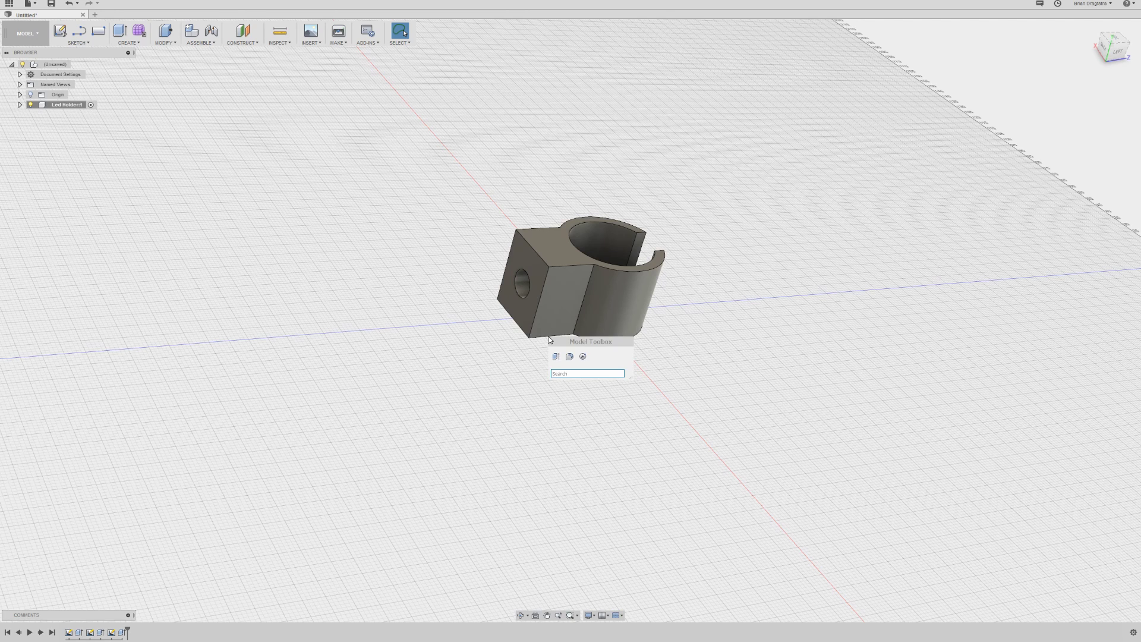
pyautogui.write('filet')
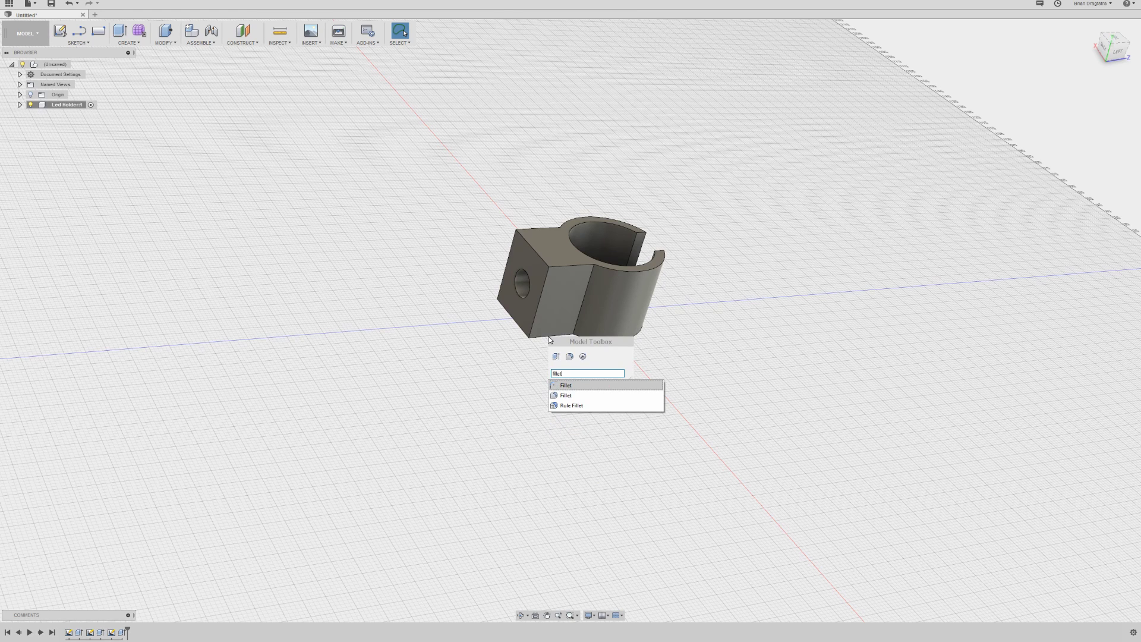
pyautogui.click(571, 395)
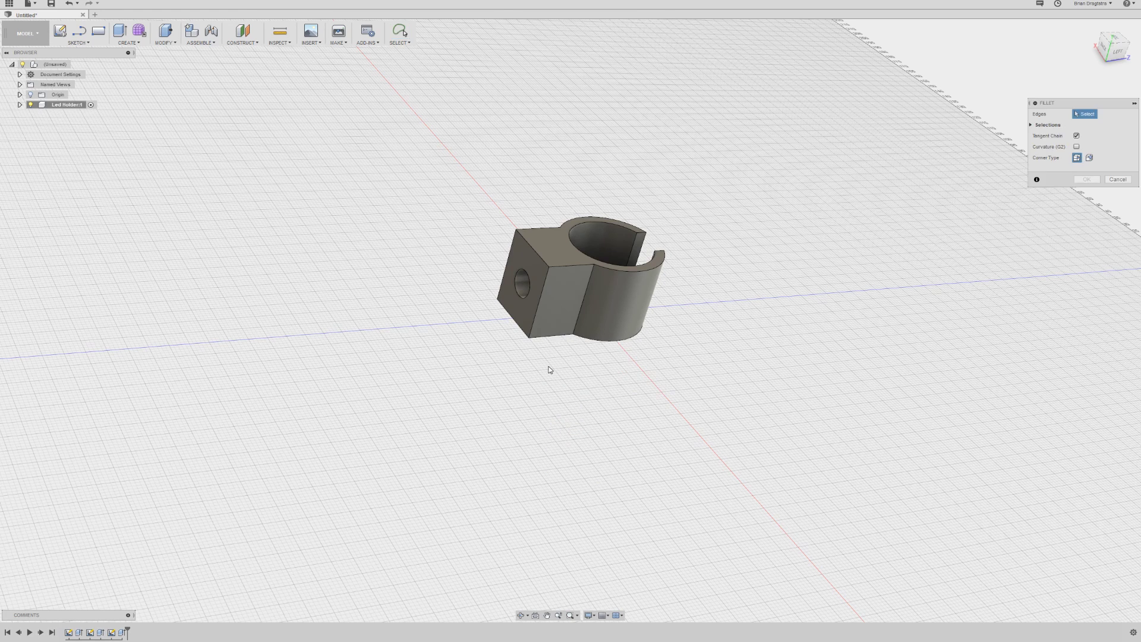
pyautogui.click(547, 337)
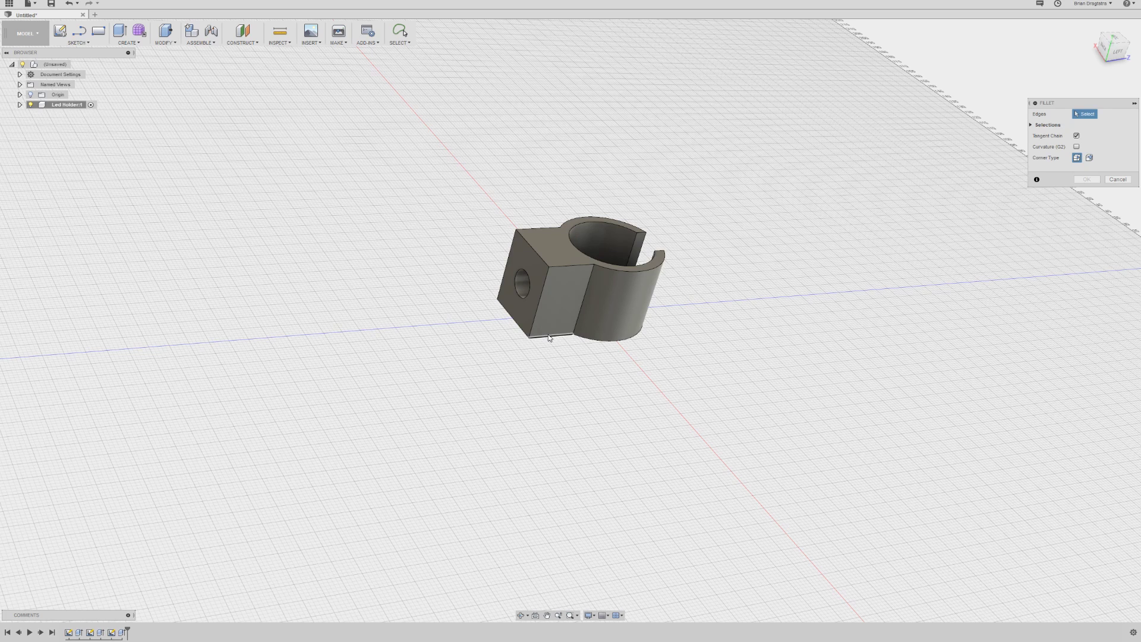
pyautogui.click(567, 266)
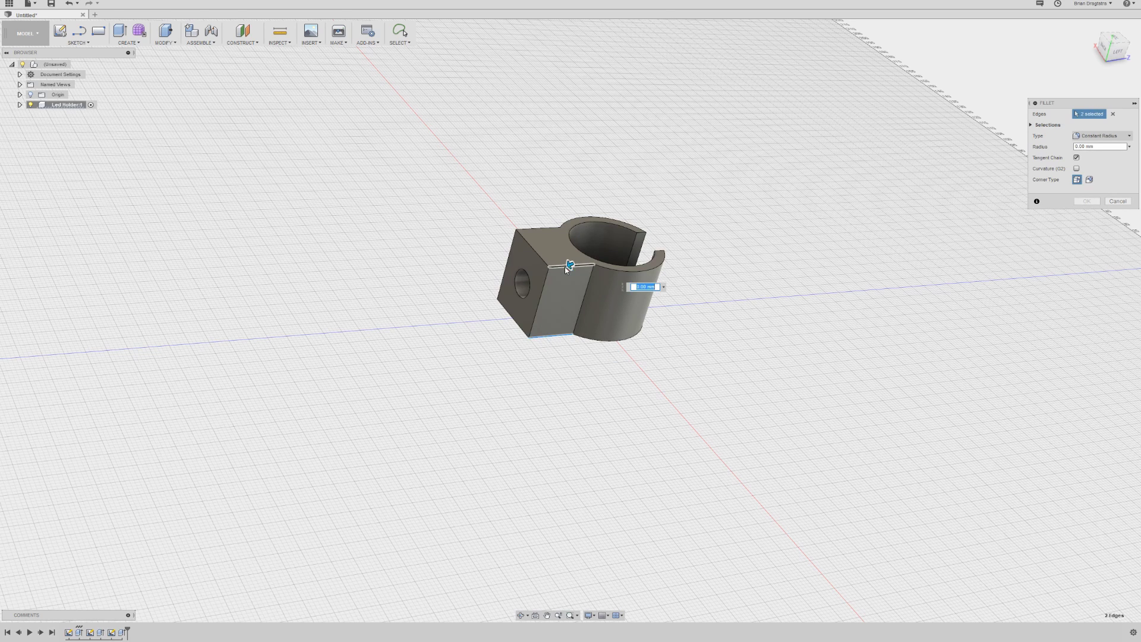
pyautogui.click(528, 231)
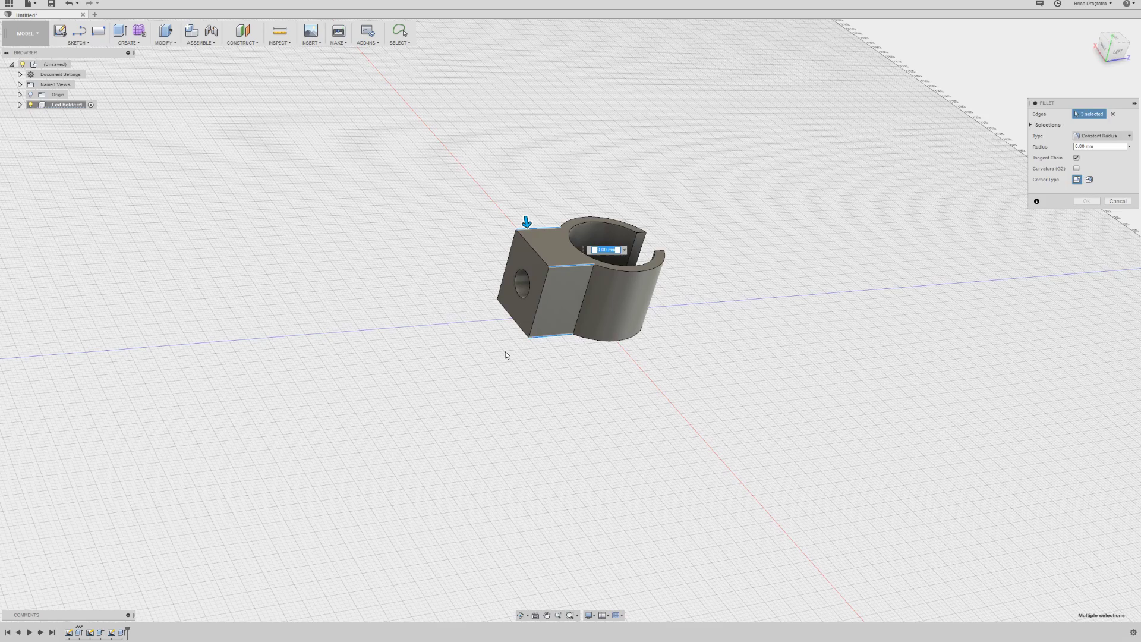
pyautogui.keyDown('shift'); pyautogui.moveTo(509, 351); pyautogui.dragTo(588, 351, button='middle'); pyautogui.keyUp('shift')
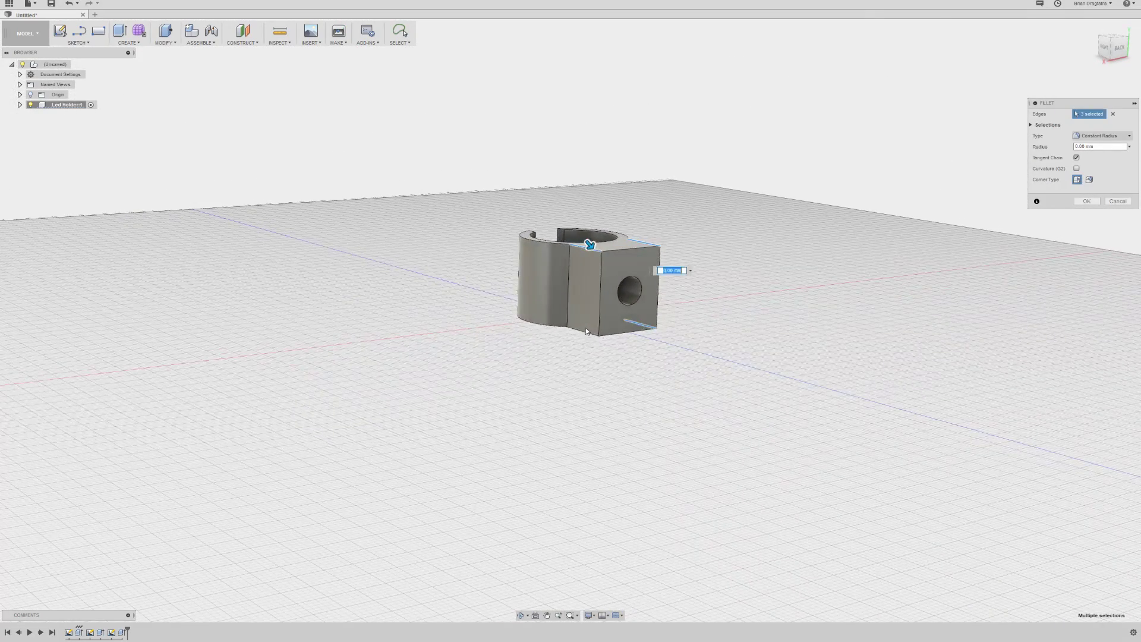
pyautogui.click(587, 334)
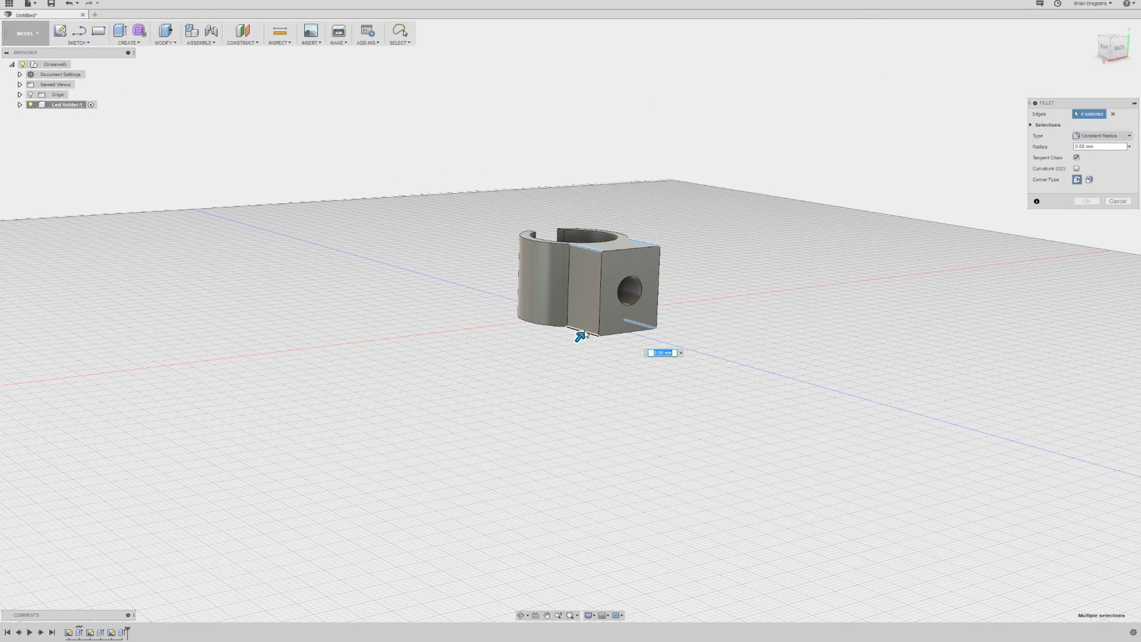
pyautogui.moveTo(581, 333); pyautogui.dragTo(583, 332)
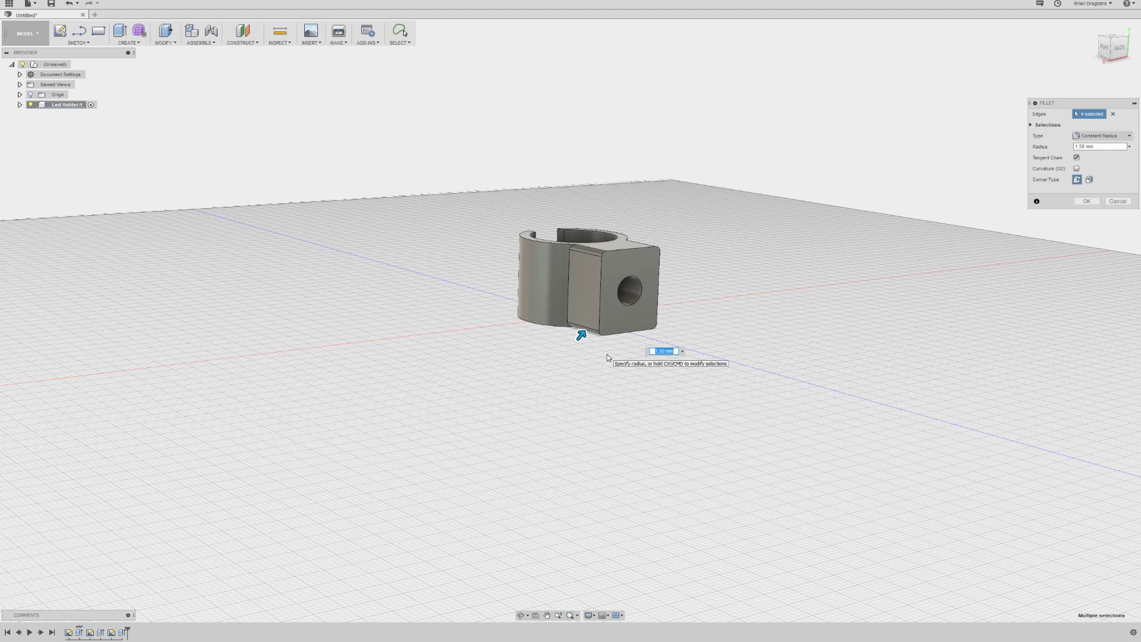
pyautogui.write('1')
pyautogui.press('Return')
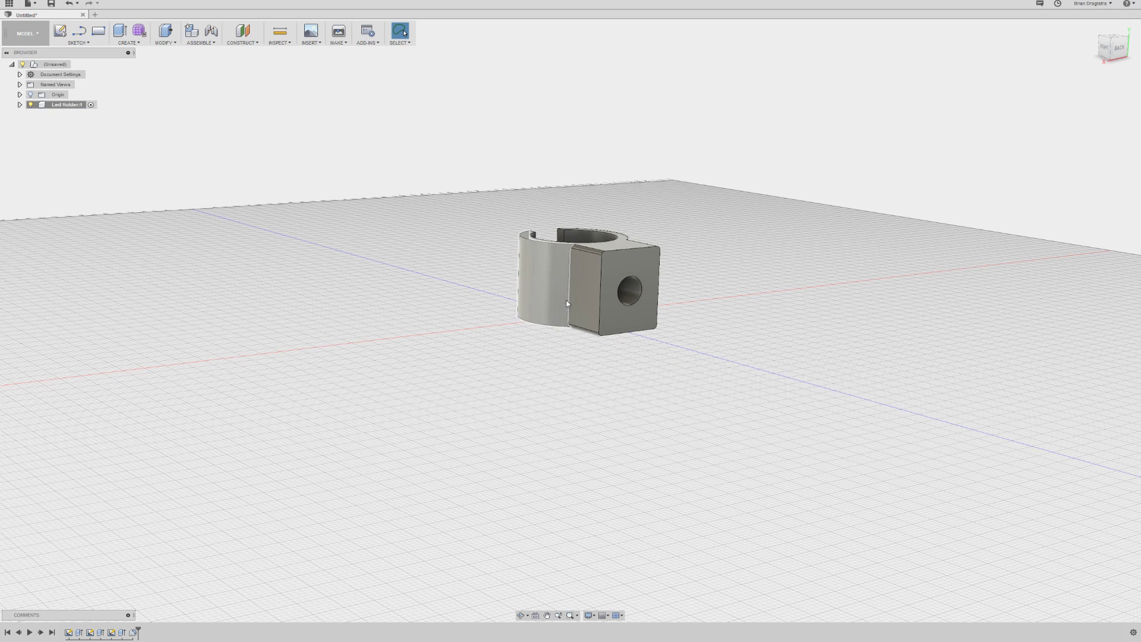
# - Fillet both vertical seams between the rear block and ring at 3 mm radius
pyautogui.write('s')
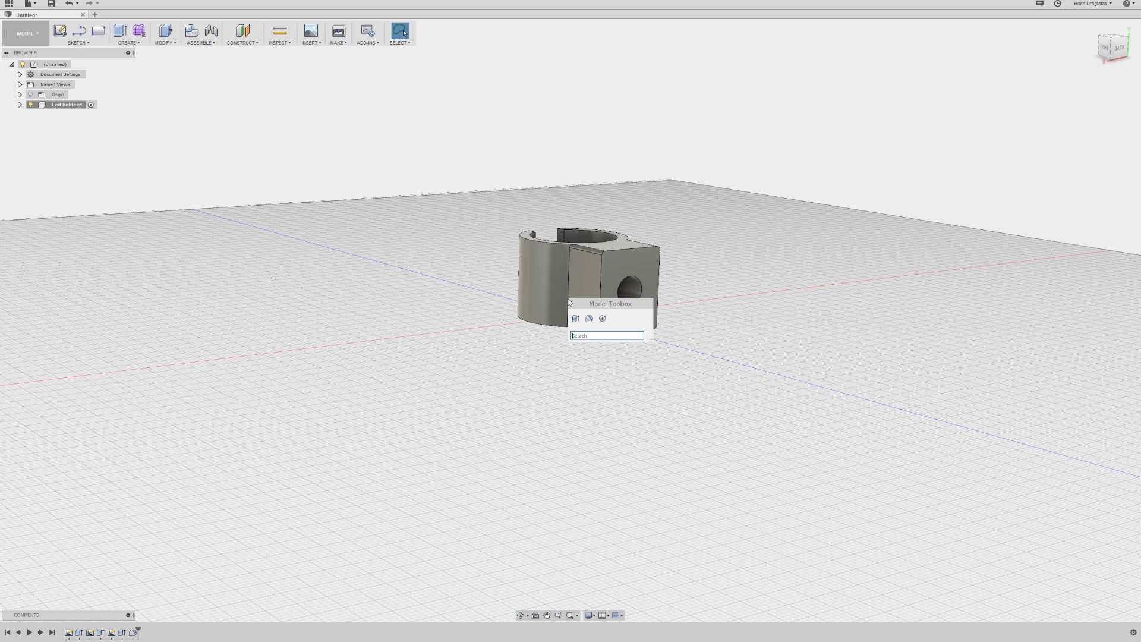
pyautogui.write('fil')
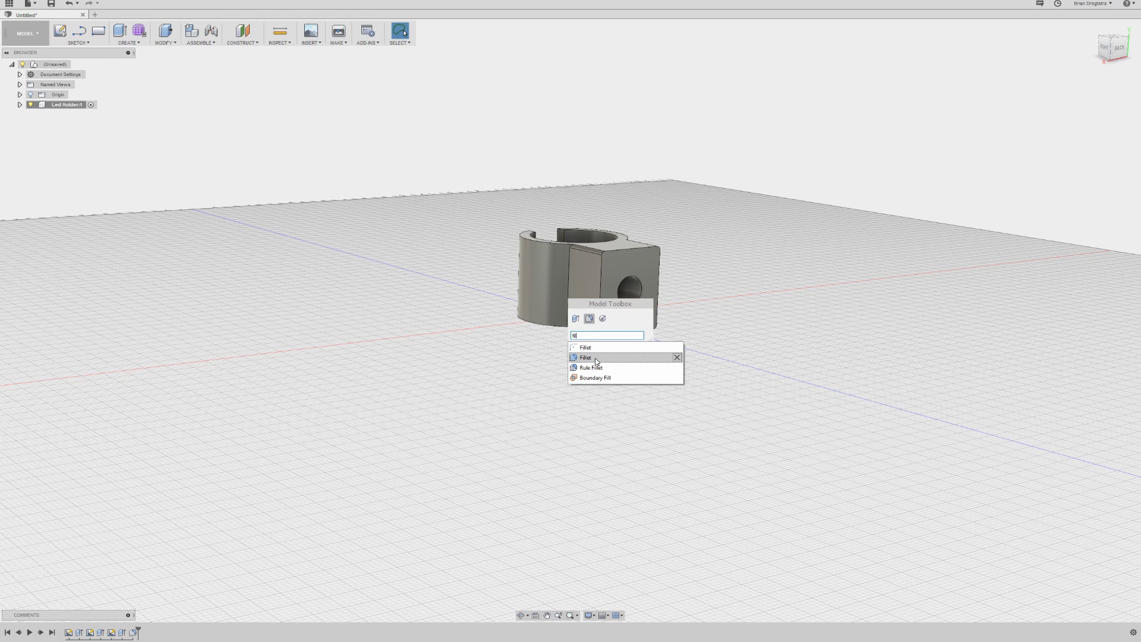
pyautogui.click(585, 357)
pyautogui.click(569, 306)
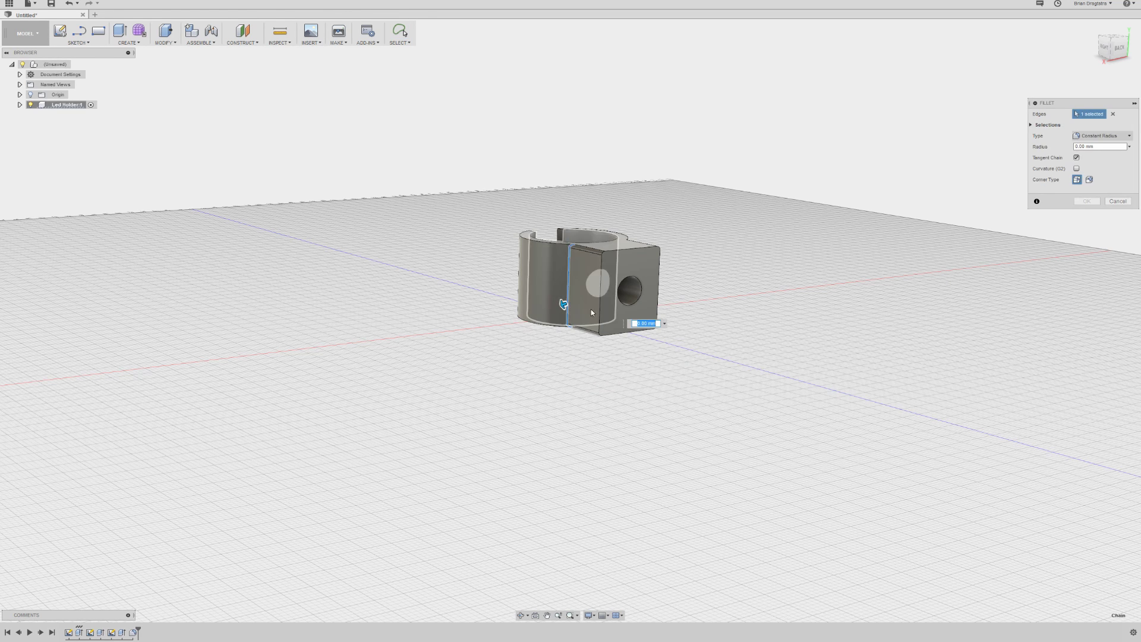
pyautogui.moveTo(615, 306); pyautogui.dragTo(558, 308, button='middle')
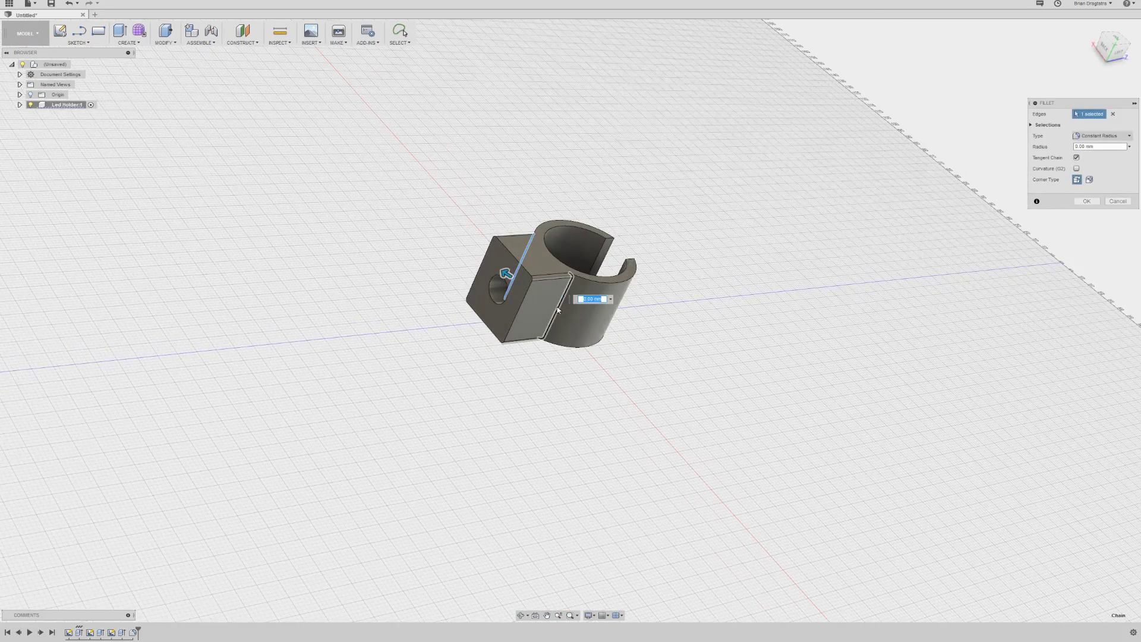
pyautogui.click(557, 309)
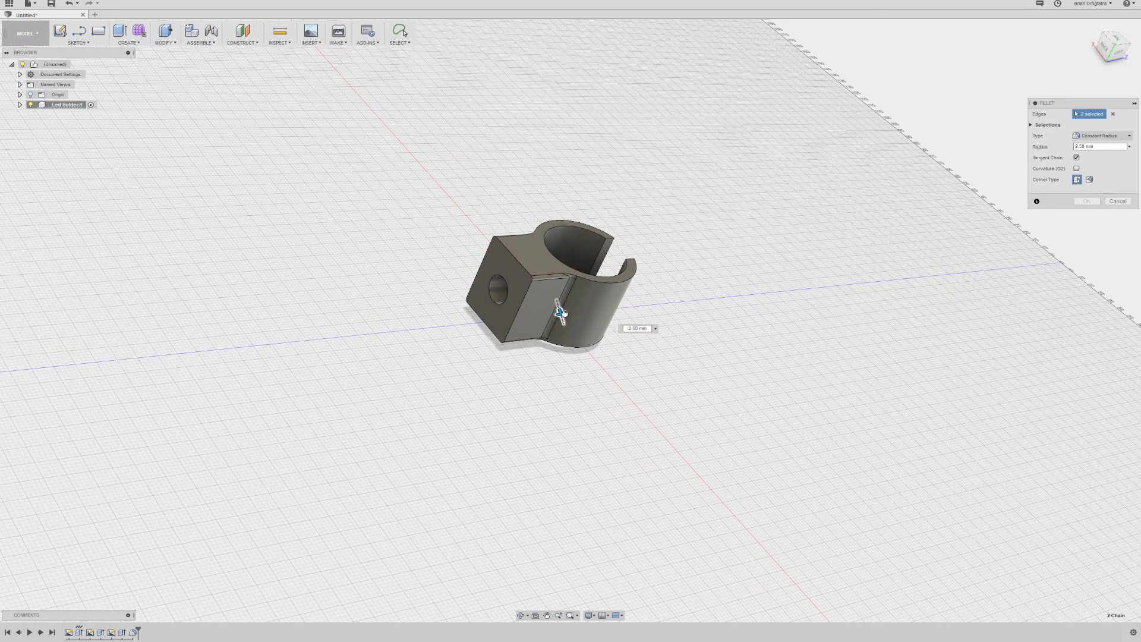
pyautogui.moveTo(561, 312); pyautogui.dragTo(560, 311)
pyautogui.press('Tab')
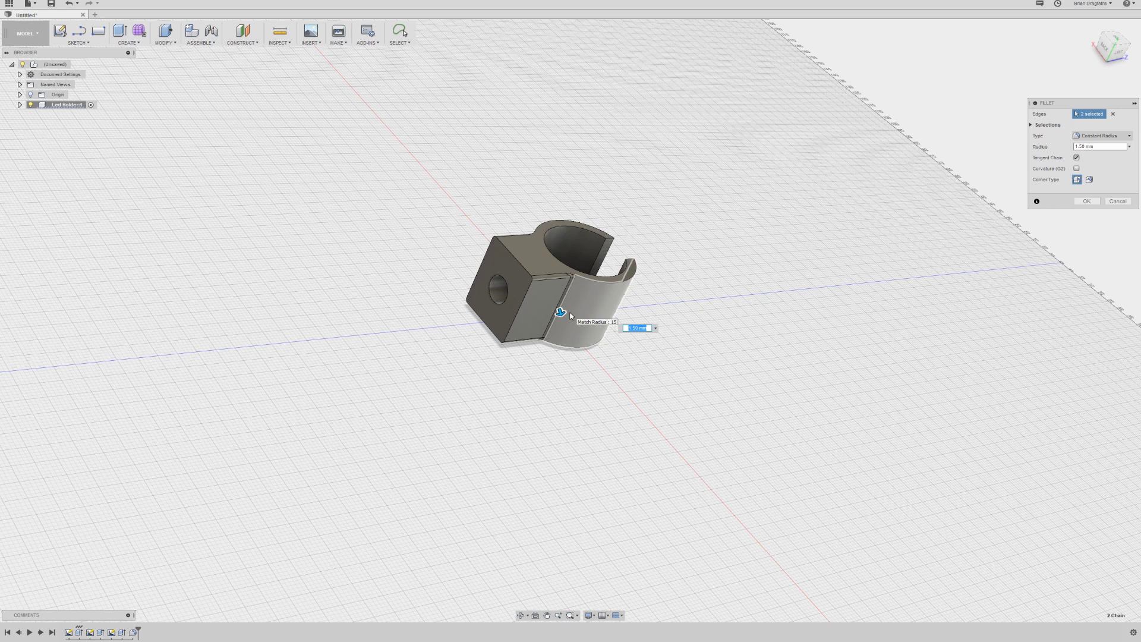
pyautogui.write('3')
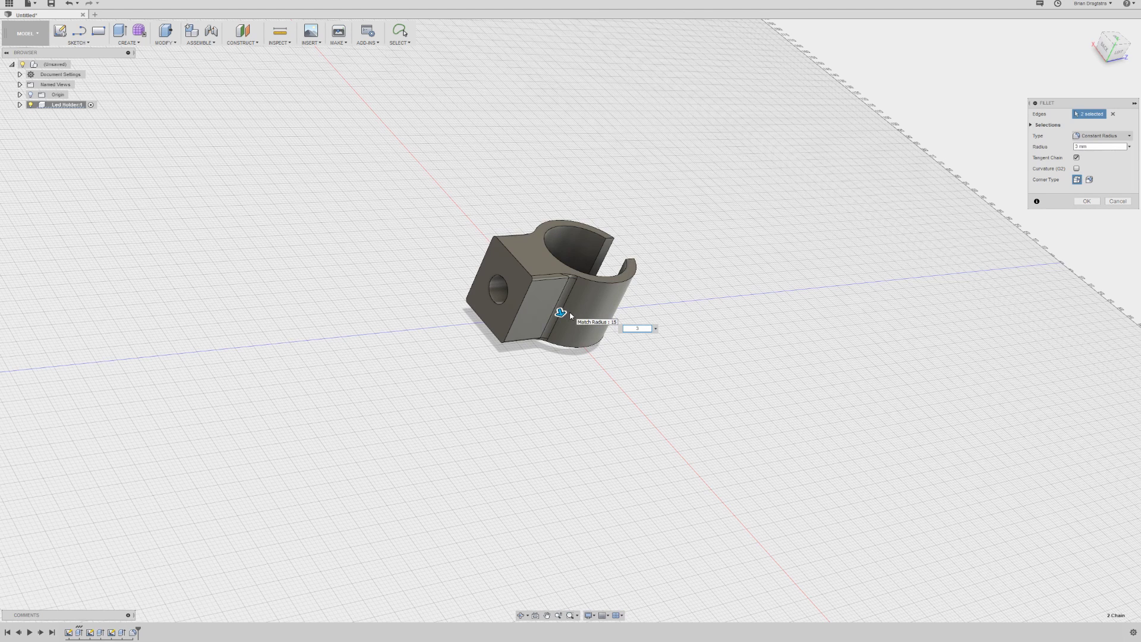
pyautogui.press('Return')
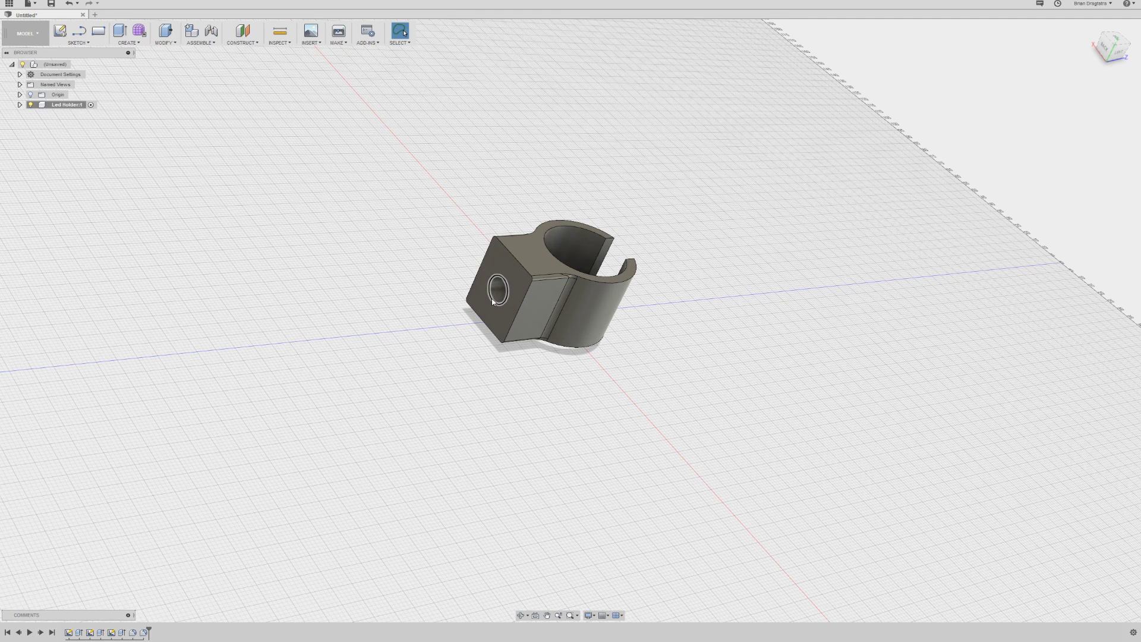
# - Apply a 1 mm fillet to the round hole's edge on the rear block
pyautogui.write('sfil')
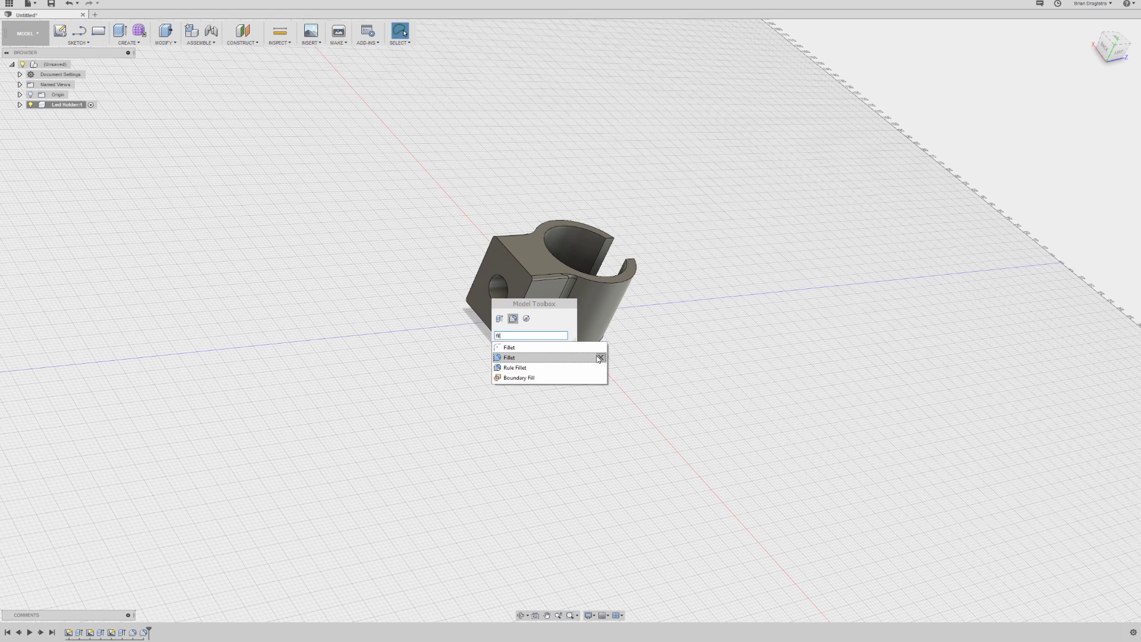
pyautogui.click(522, 360)
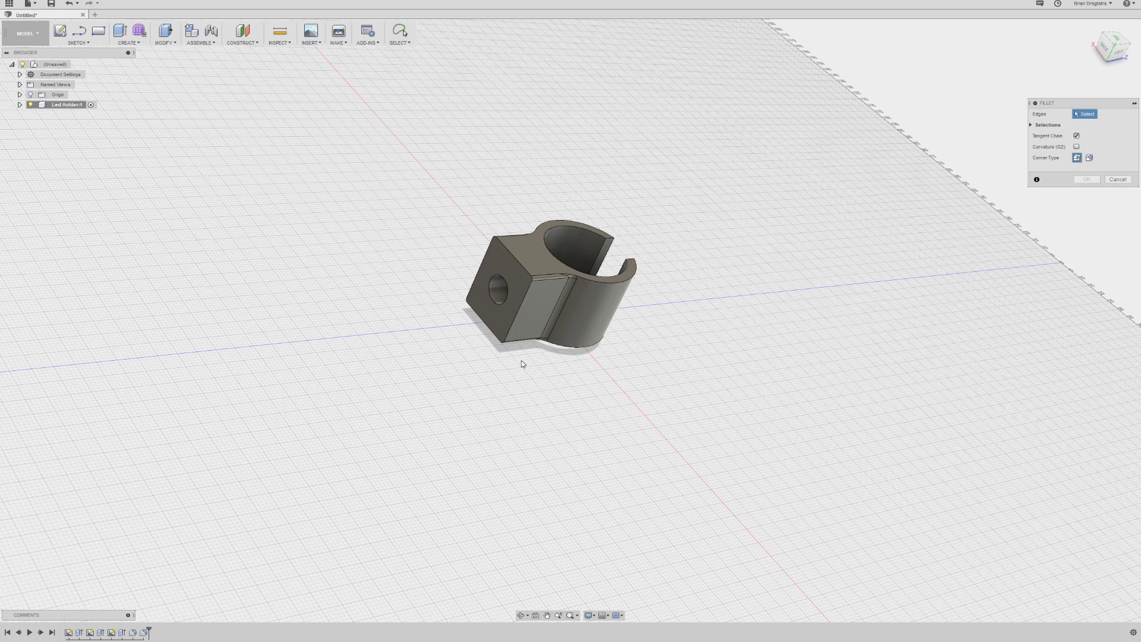
pyautogui.click(490, 304)
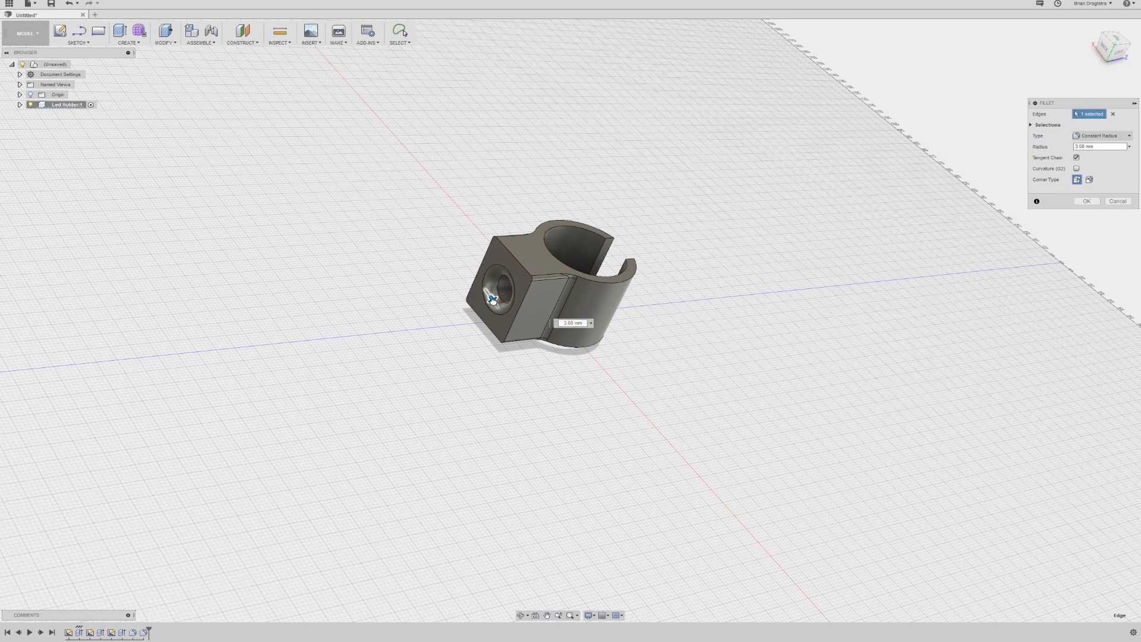
pyautogui.moveTo(492, 299); pyautogui.dragTo(490, 298)
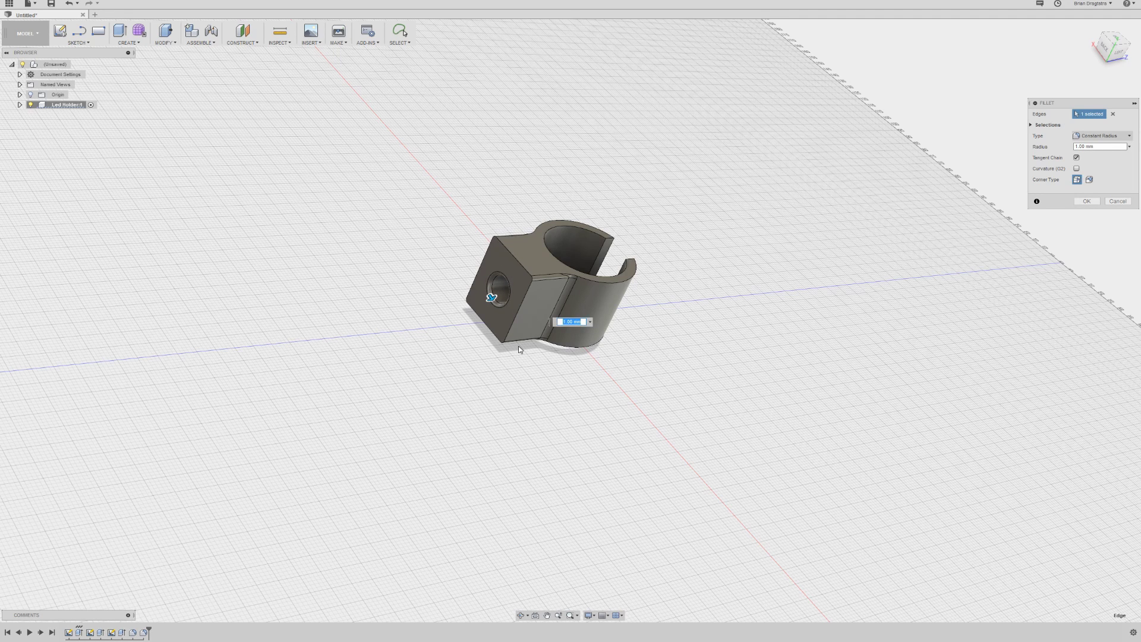
pyautogui.press('Return')
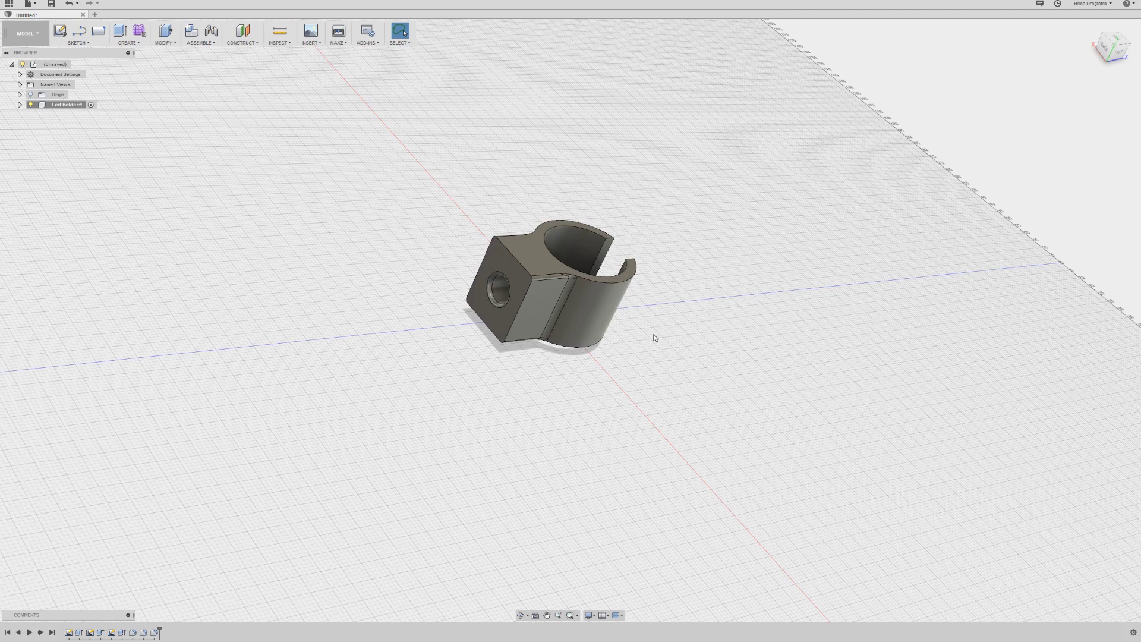
# - Fillet the four edges at both ends of the ring's split slot with 1 mm radius
pyautogui.keyDown('shift'); pyautogui.moveTo(694, 327); pyautogui.dragTo(671, 326, button='middle'); pyautogui.keyUp('shift')
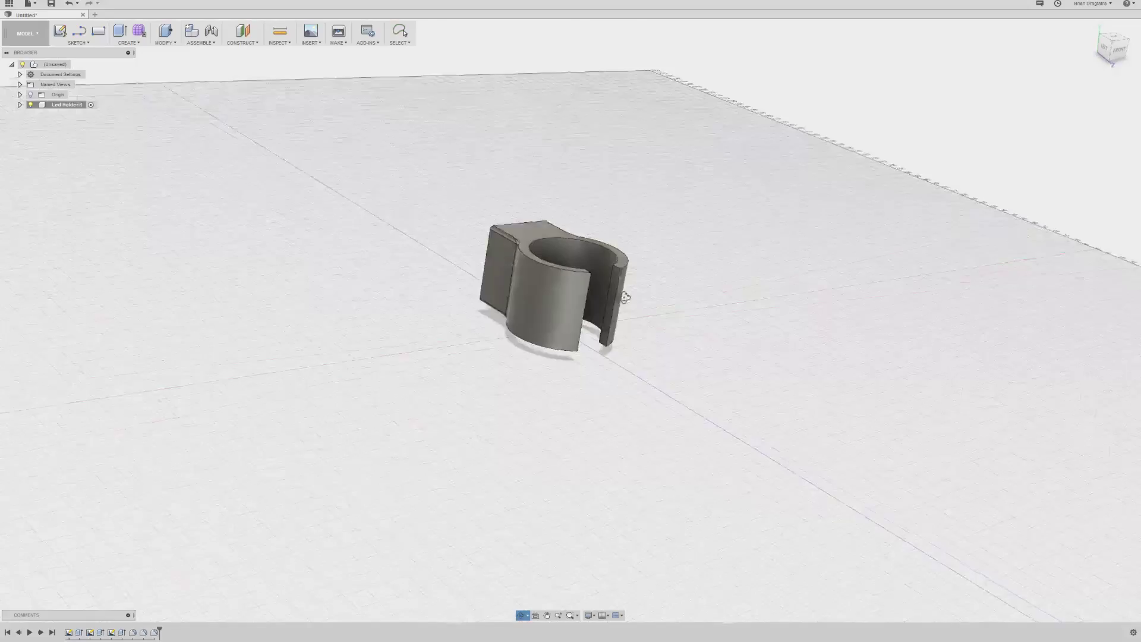
pyautogui.moveTo(625, 297); pyautogui.dragTo(554, 340)
pyautogui.press('Escape')
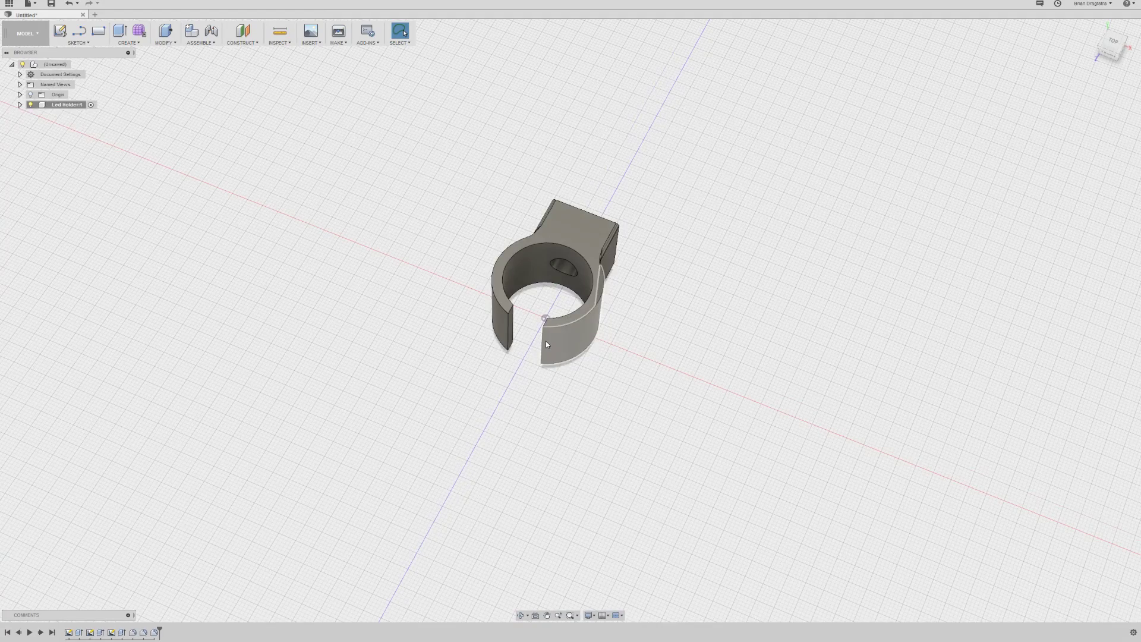
pyautogui.write('sfil')
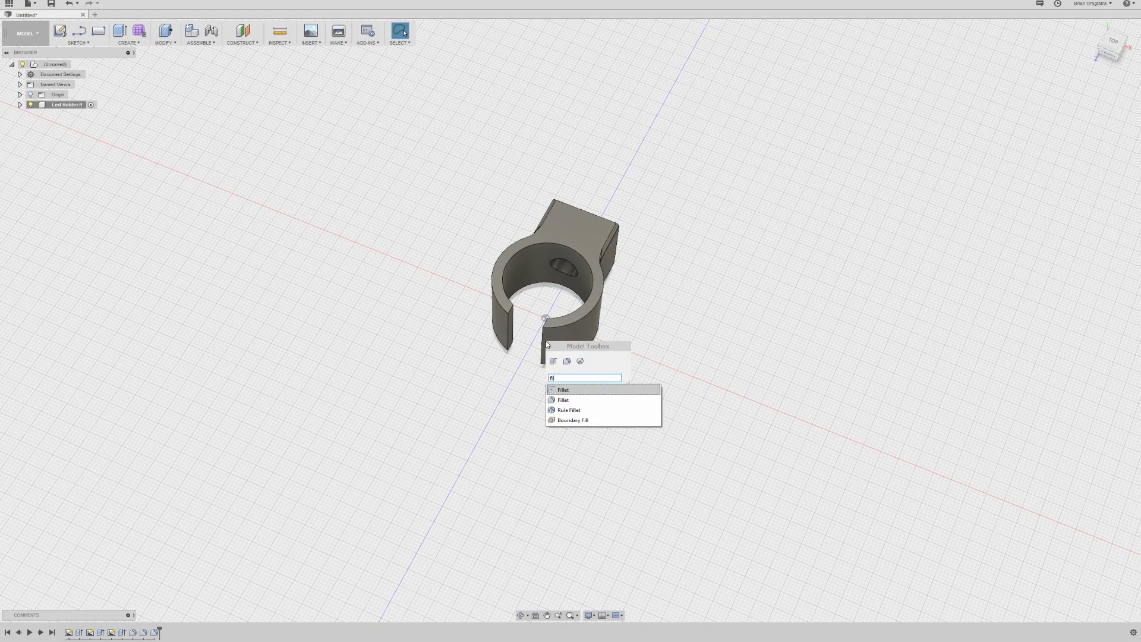
pyautogui.click(561, 399)
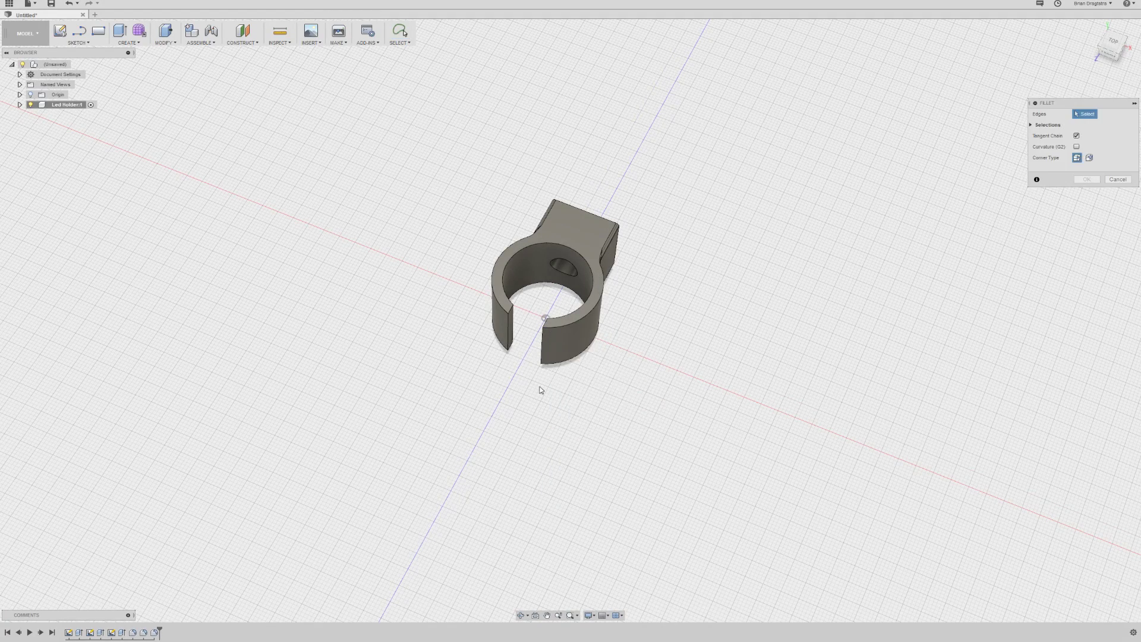
pyautogui.click(509, 340)
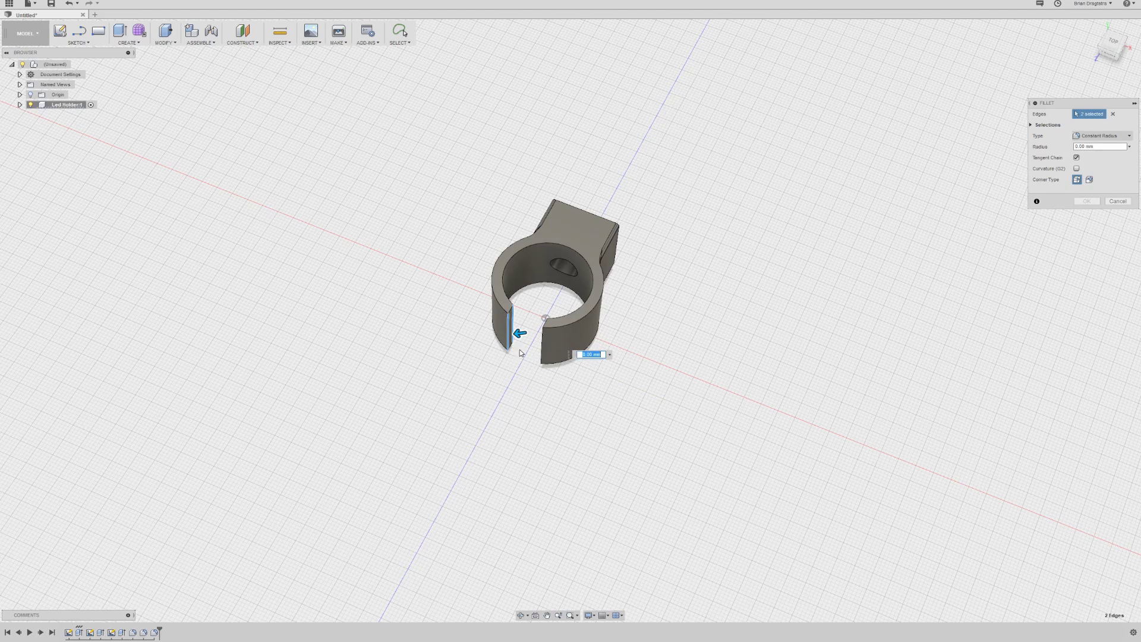
pyautogui.keyDown('shift'); pyautogui.moveTo(547, 394); pyautogui.dragTo(592, 377, button='middle'); pyautogui.keyUp('shift')
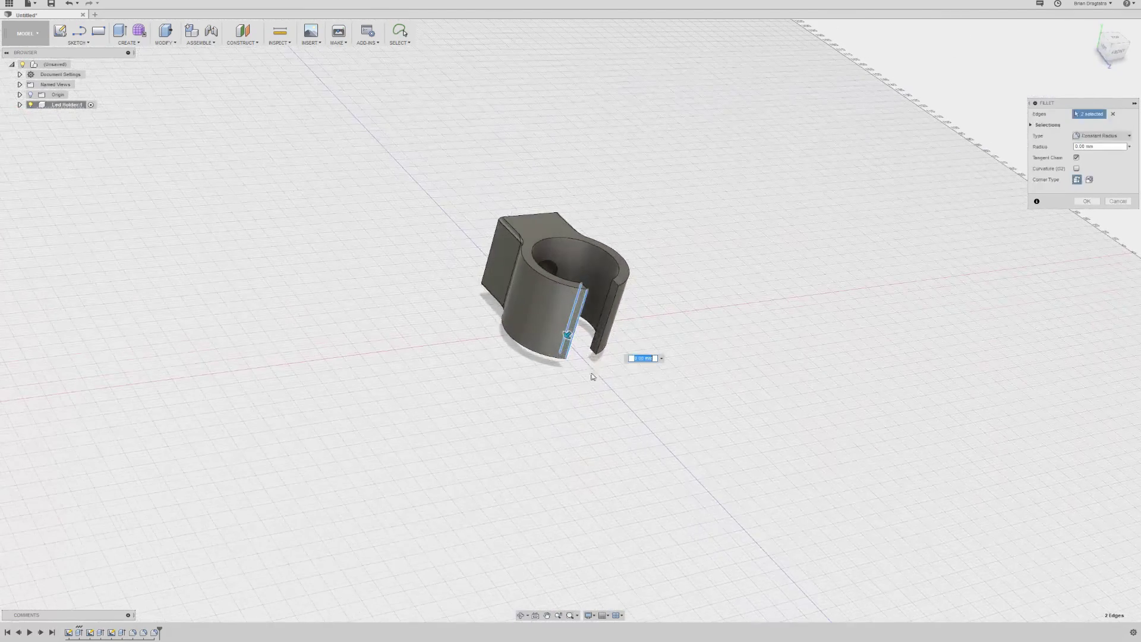
pyautogui.click(602, 331)
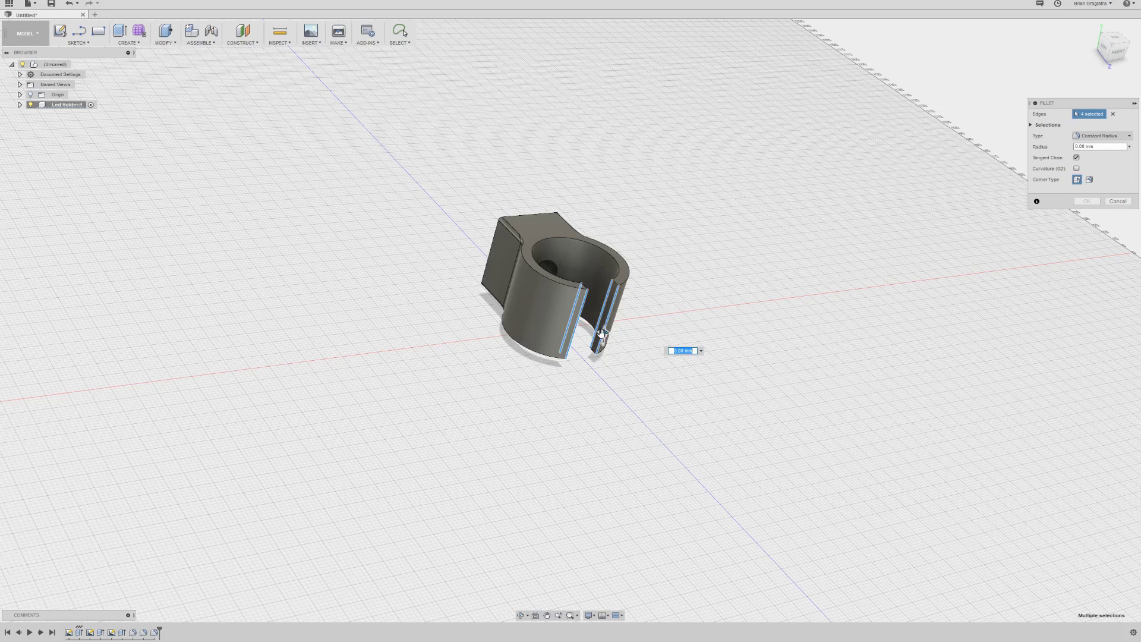
pyautogui.moveTo(603, 333); pyautogui.dragTo(603, 331)
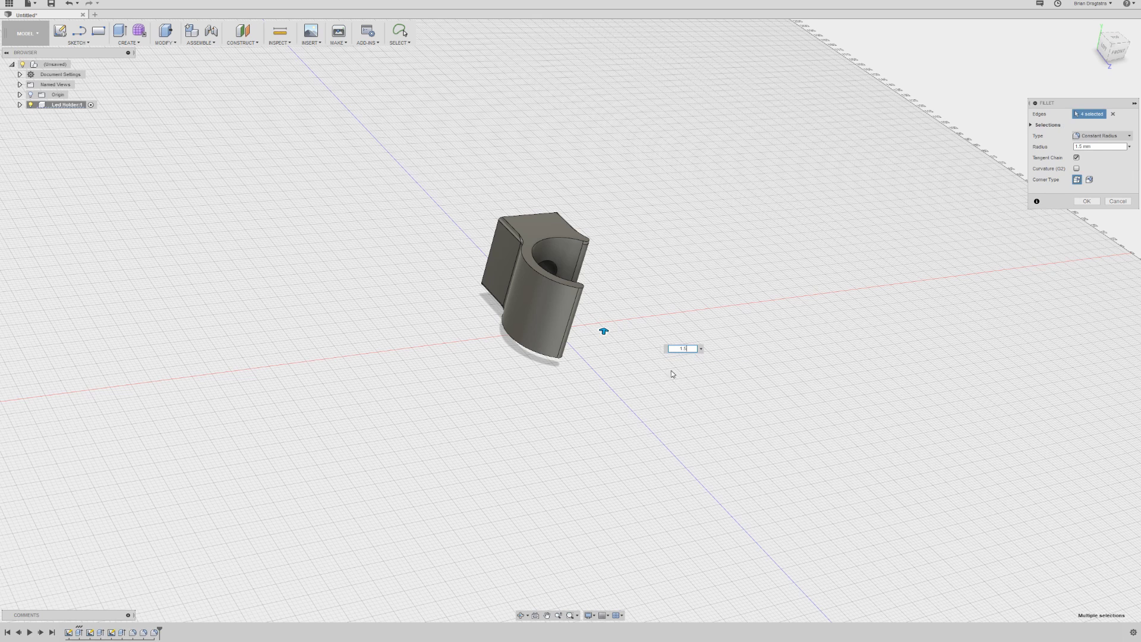
pyautogui.write('.')
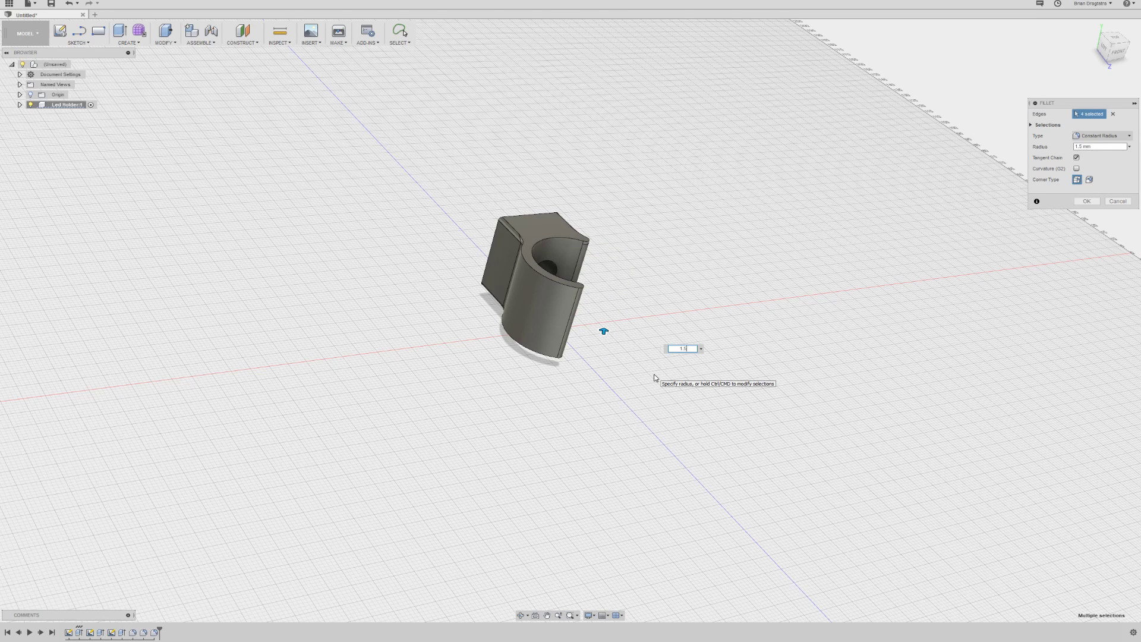
pyautogui.press('BackSpace')
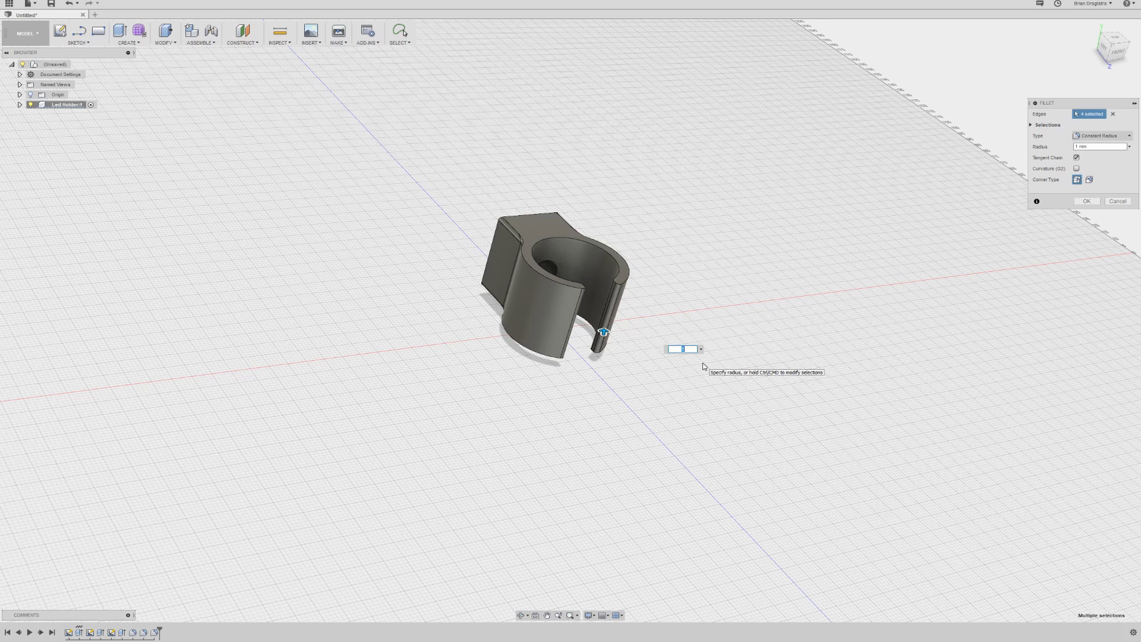
pyautogui.press('Return')
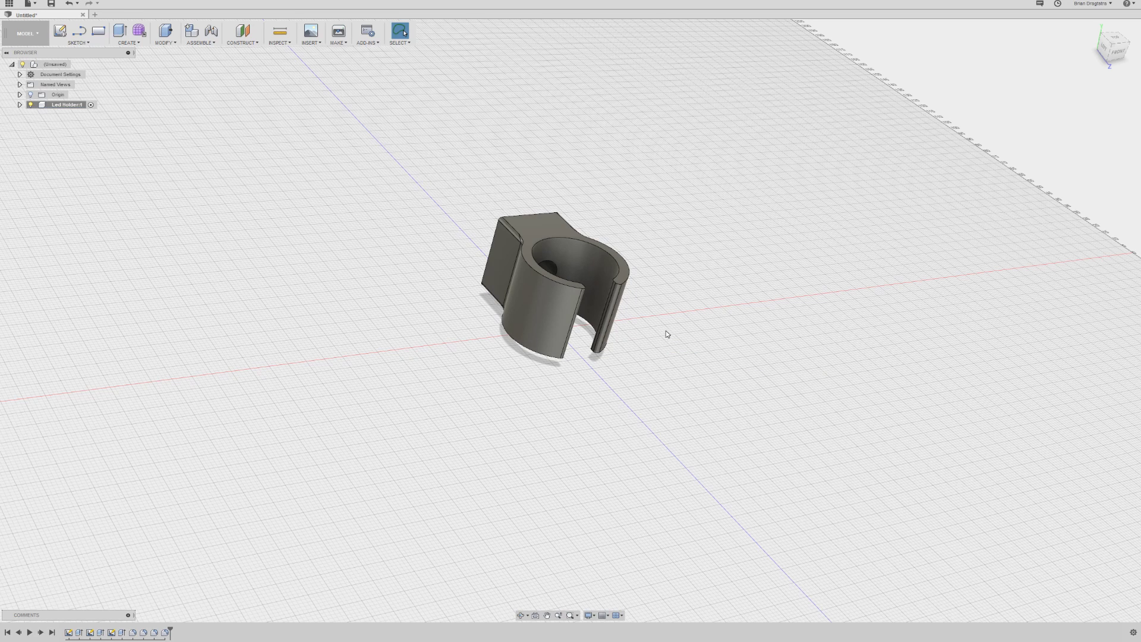
pyautogui.moveTo(683, 341); pyautogui.dragTo(489, 334, button='middle')
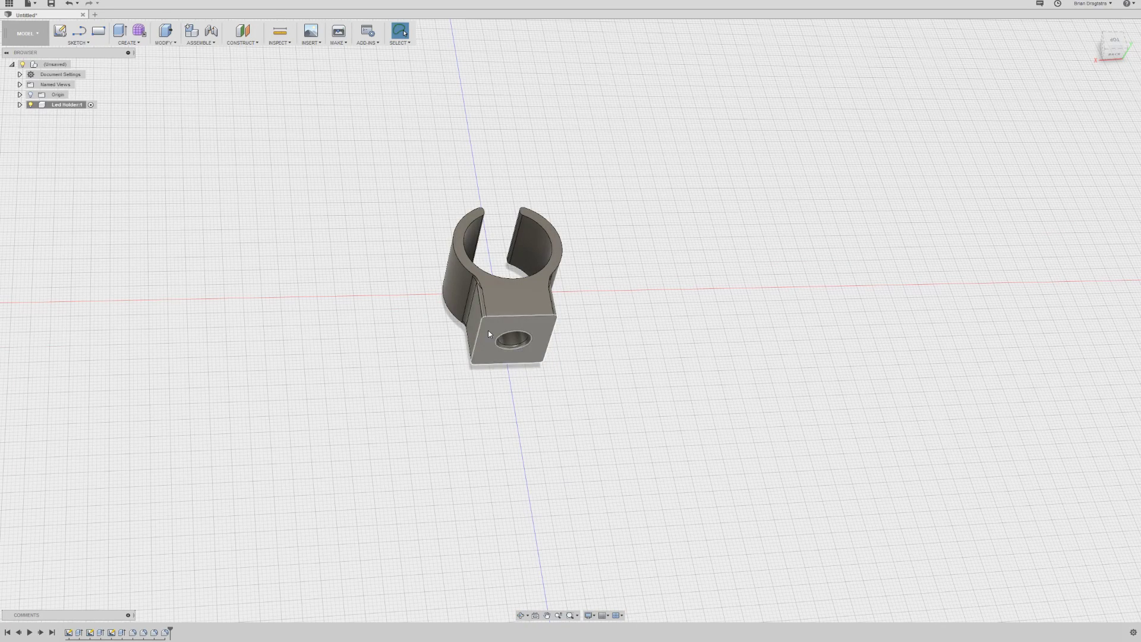
# - Export Led Holder:1 as an STL to Led Holder.stl in edit for Fusion, overwriting the old file
pyautogui.rightClick(63, 105)
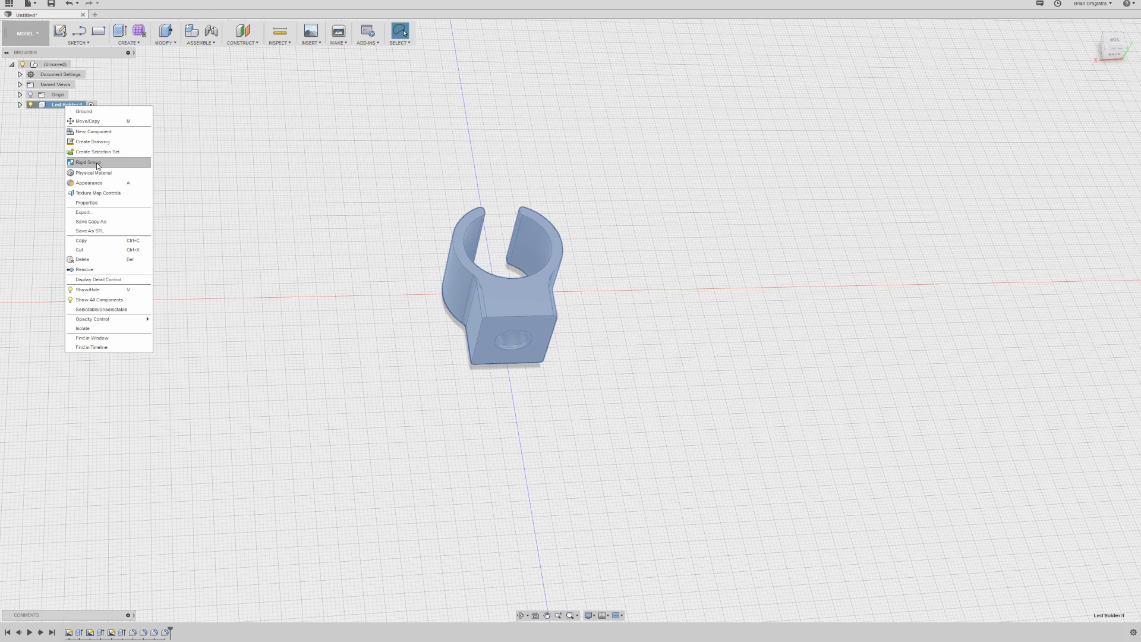
pyautogui.click(126, 234)
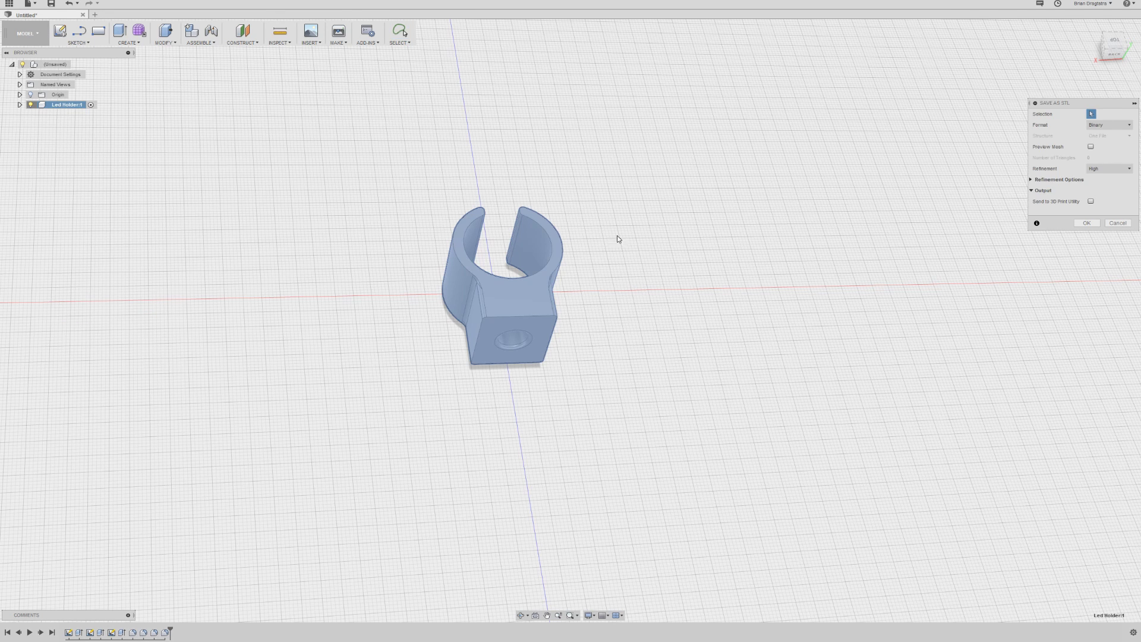
pyautogui.click(1087, 223)
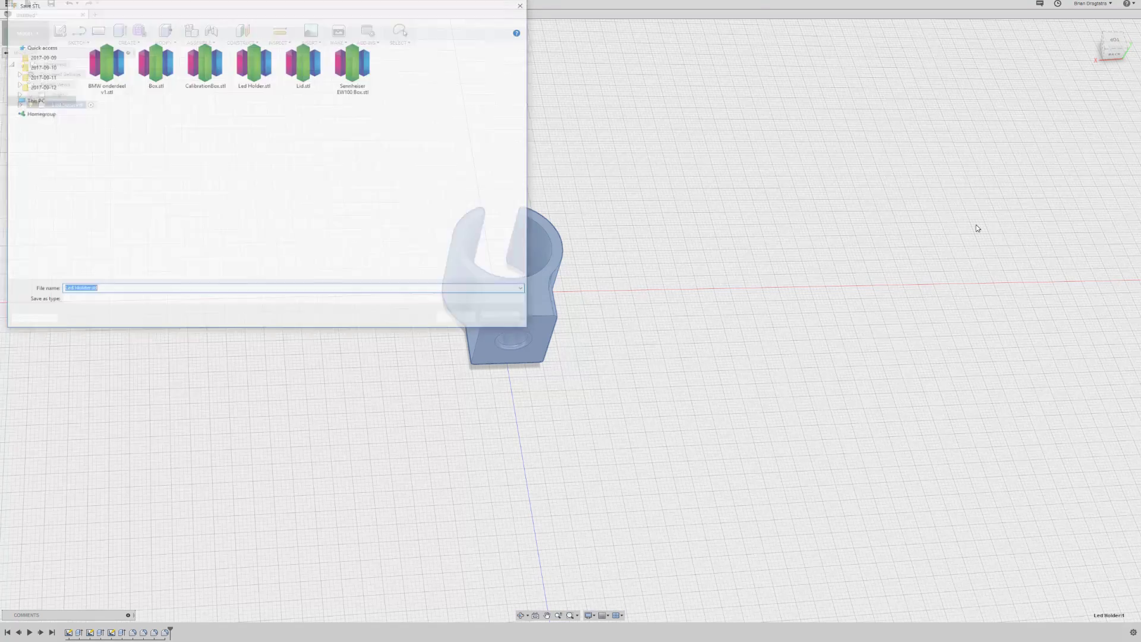
pyautogui.click(254, 65)
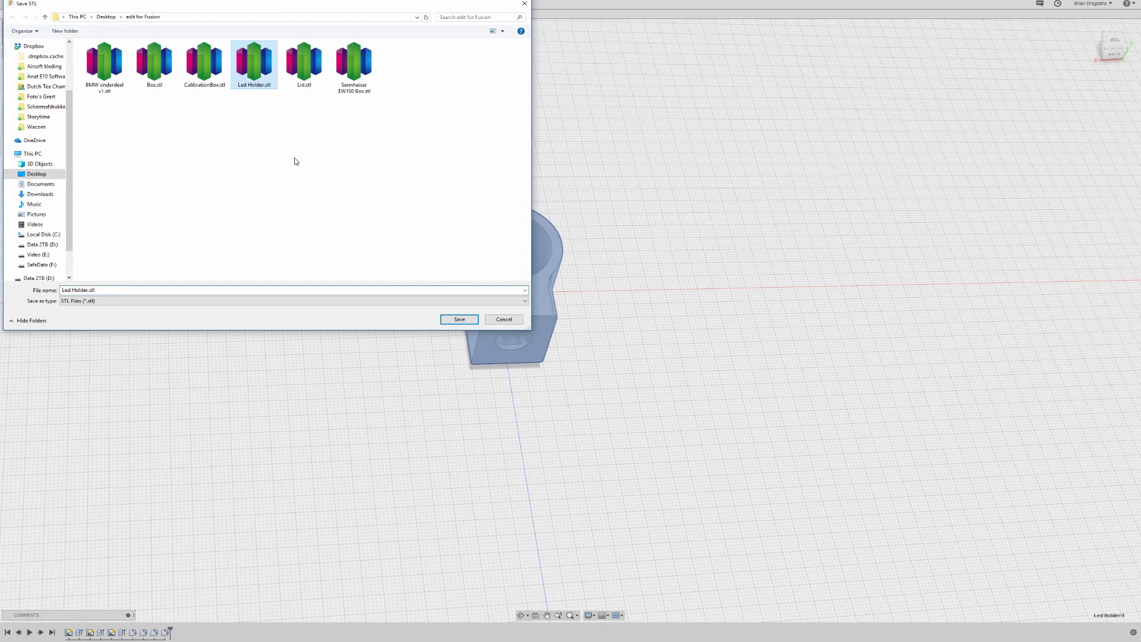
pyautogui.click(458, 322)
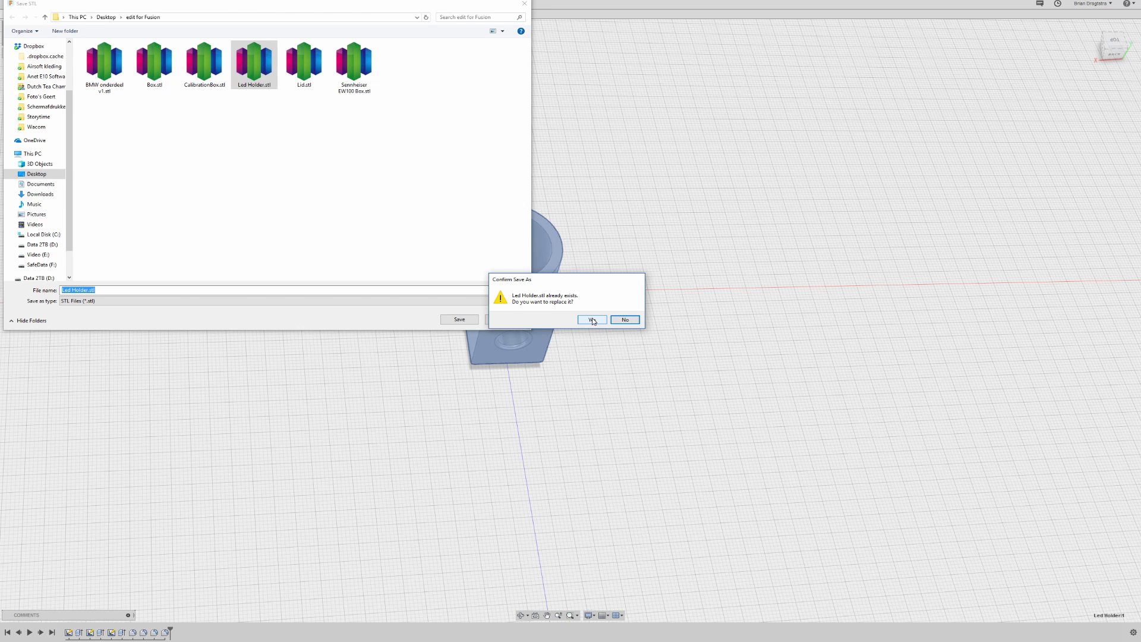
pyautogui.click(591, 320)
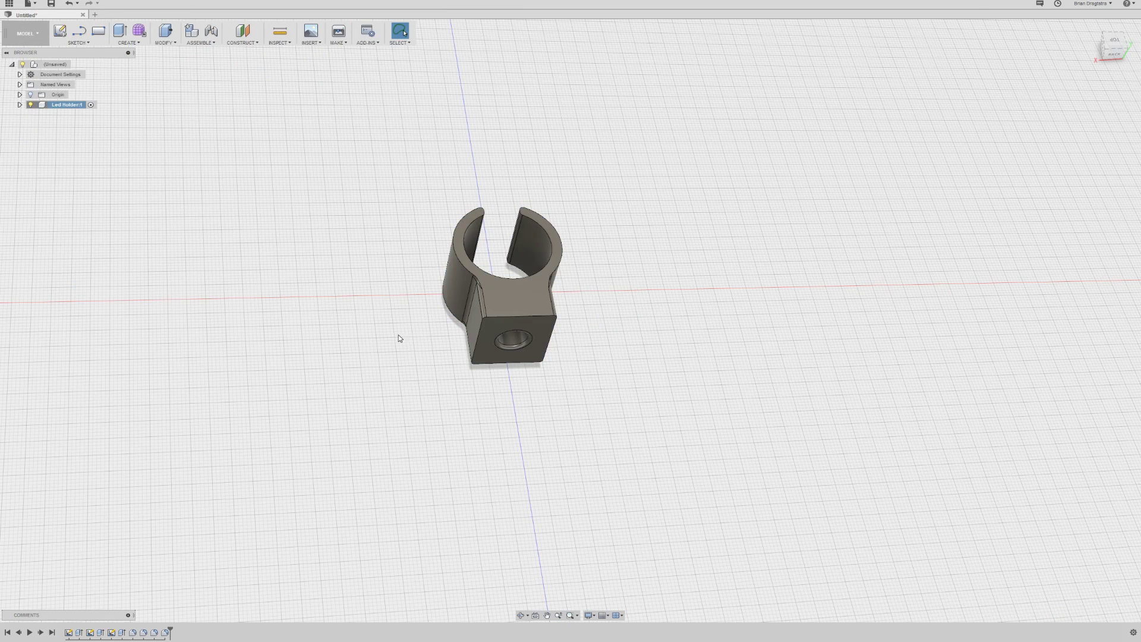